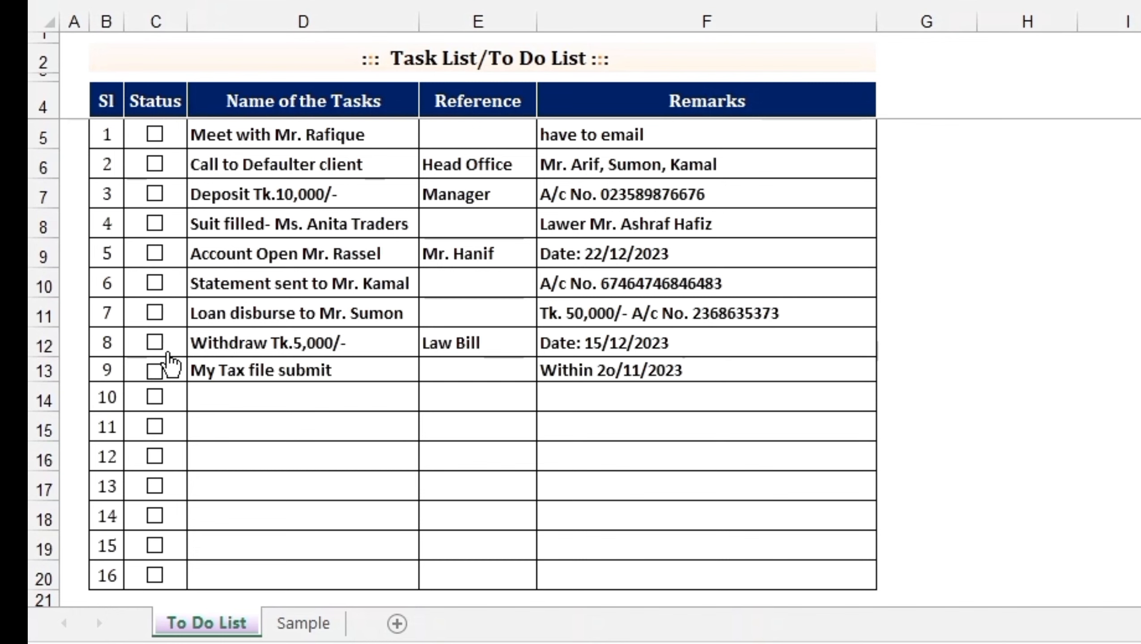
Step: Mark tasks 1, 2, 3, 5, 7, 8 and 9 as done in the Status column
click(155, 370)
click(158, 253)
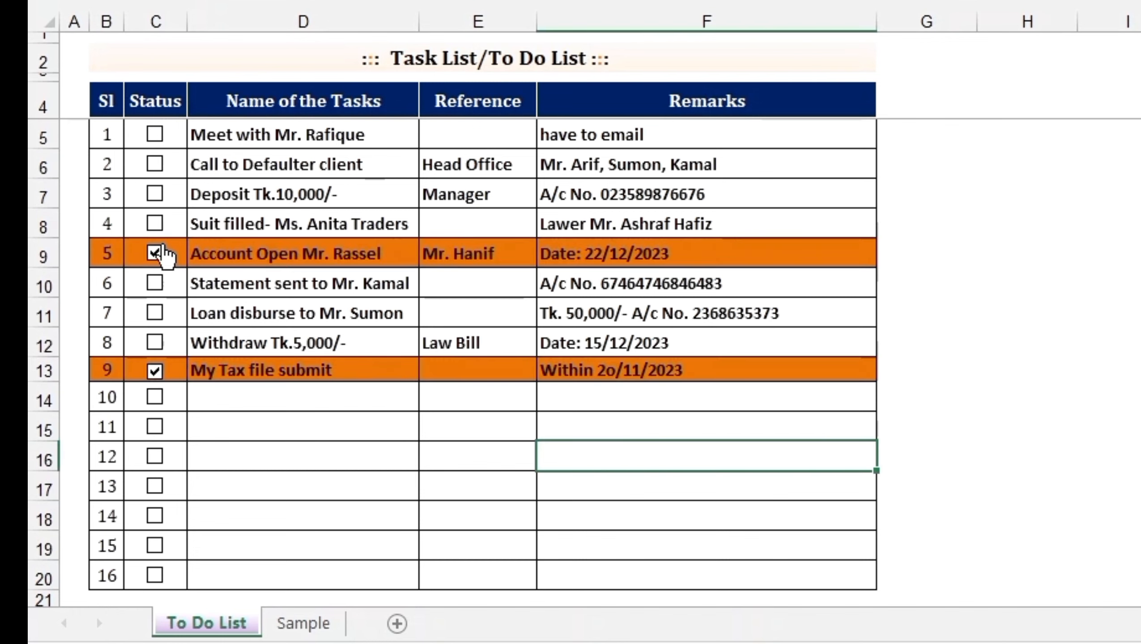
click(155, 164)
click(155, 135)
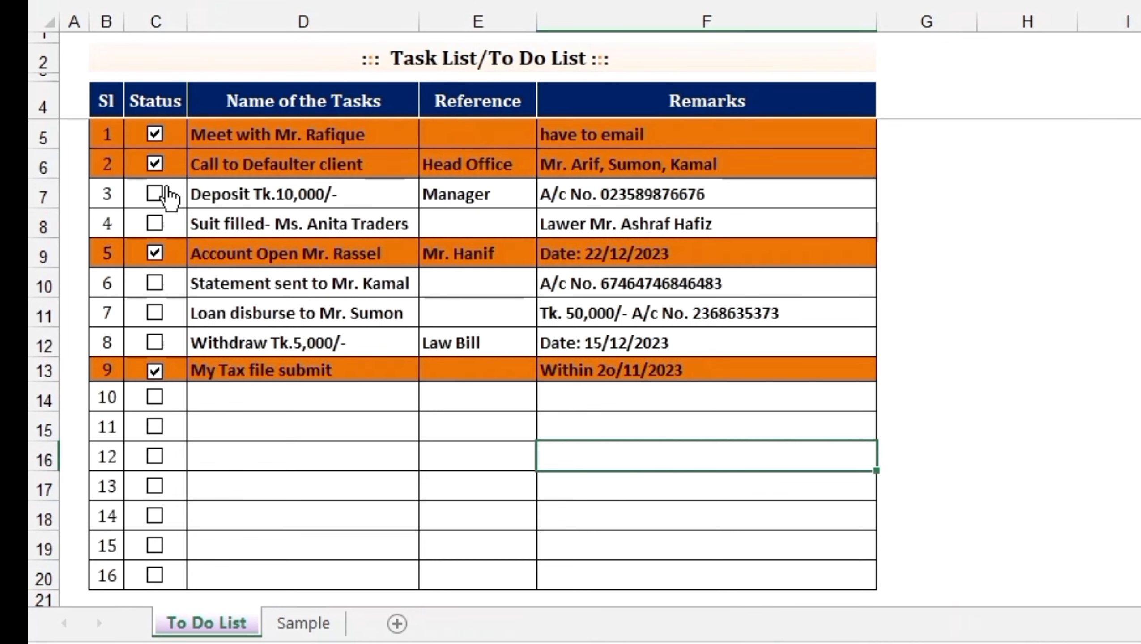
click(164, 192)
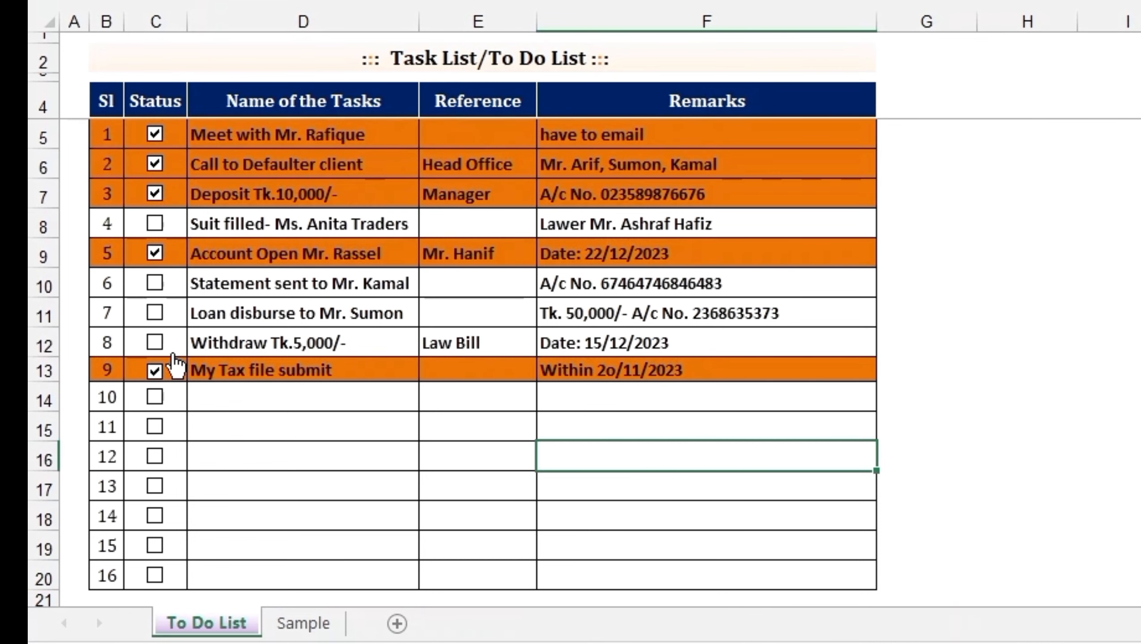
click(164, 342)
click(158, 312)
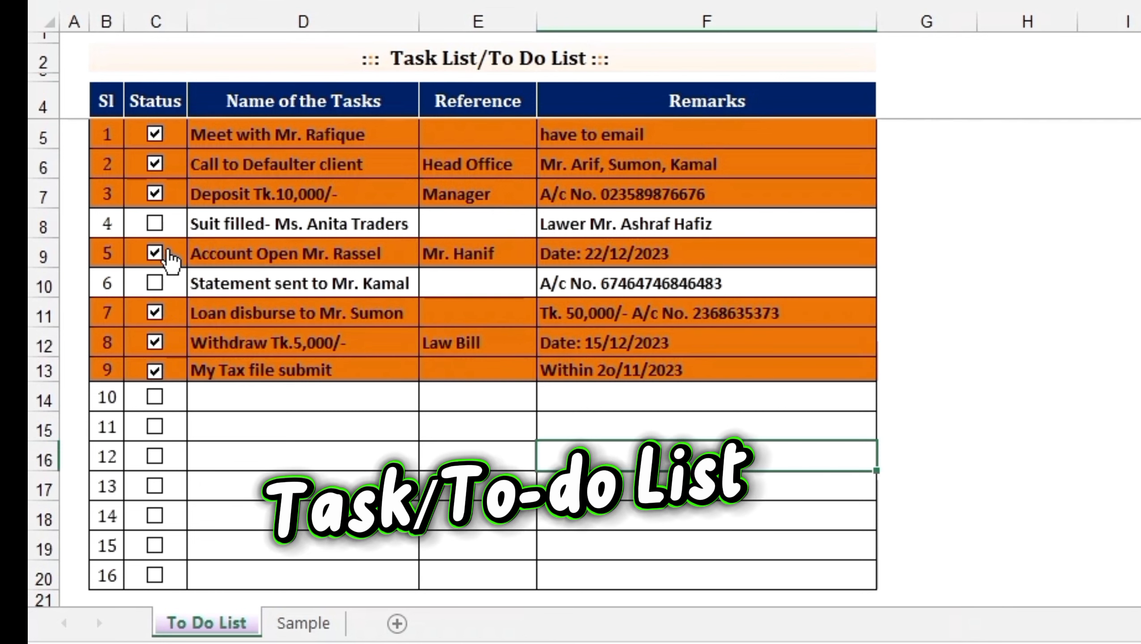
Step: Clear the status check boxes of all completed tasks in the To Do List
click(155, 194)
click(155, 164)
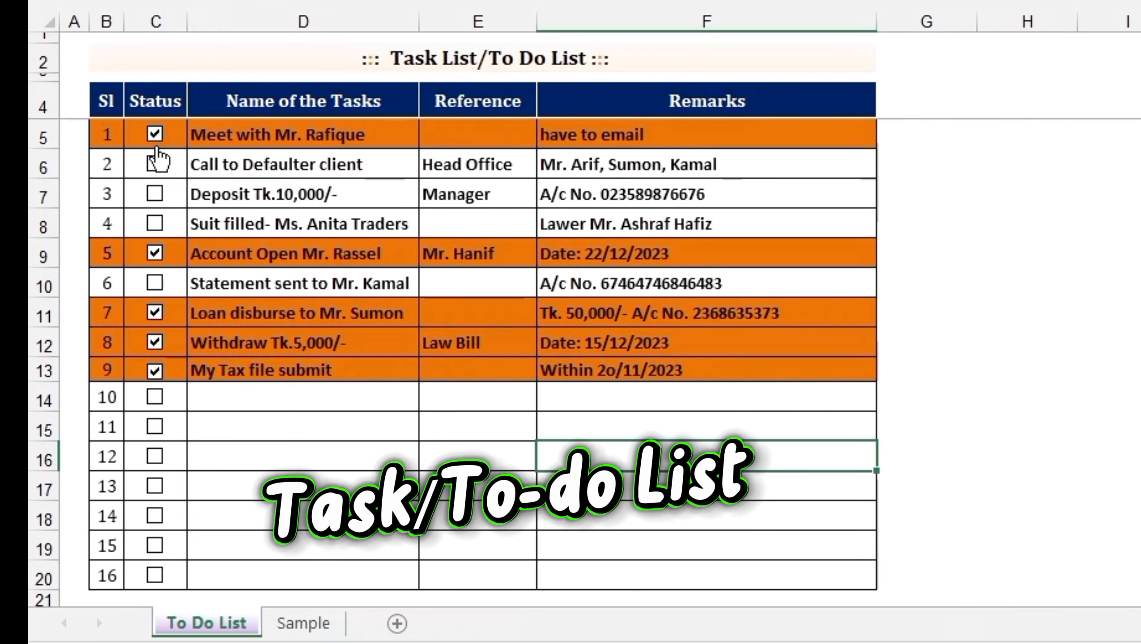
click(155, 134)
click(155, 254)
click(155, 312)
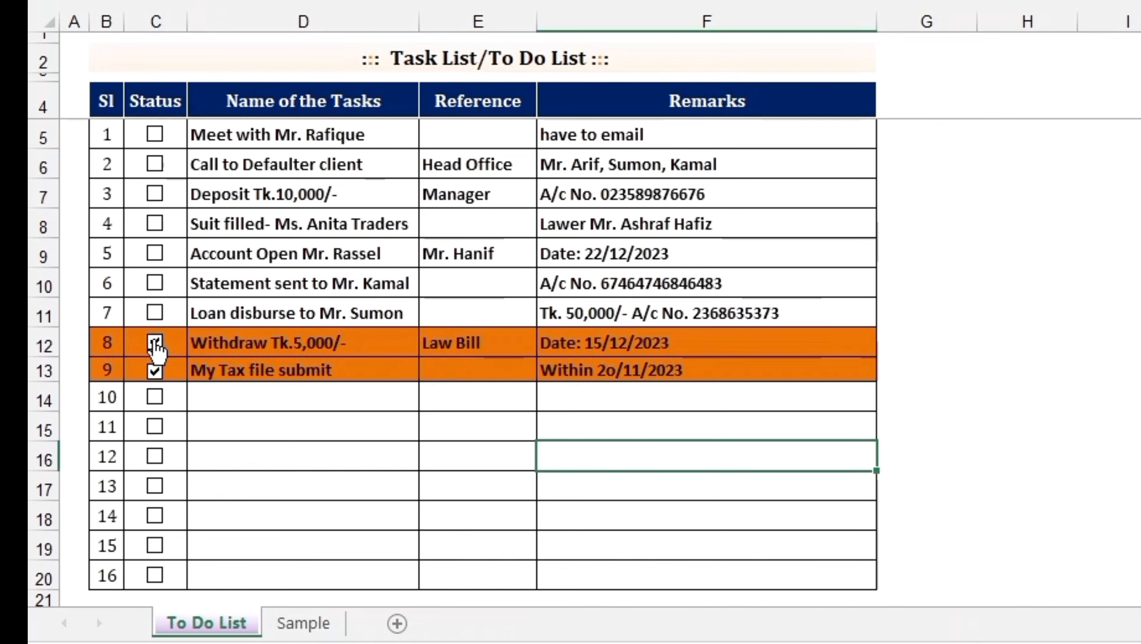
click(155, 342)
click(155, 371)
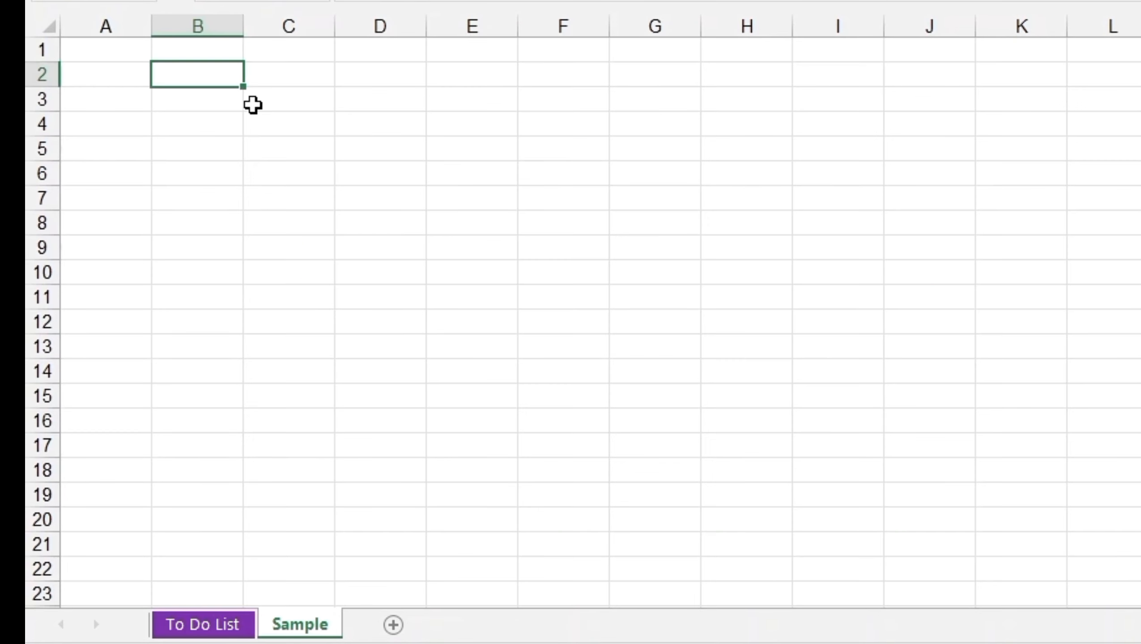
Step: On the Sample sheet, widen the Reference and Remarks columns and fit the Sl column to its heading
click(210, 97)
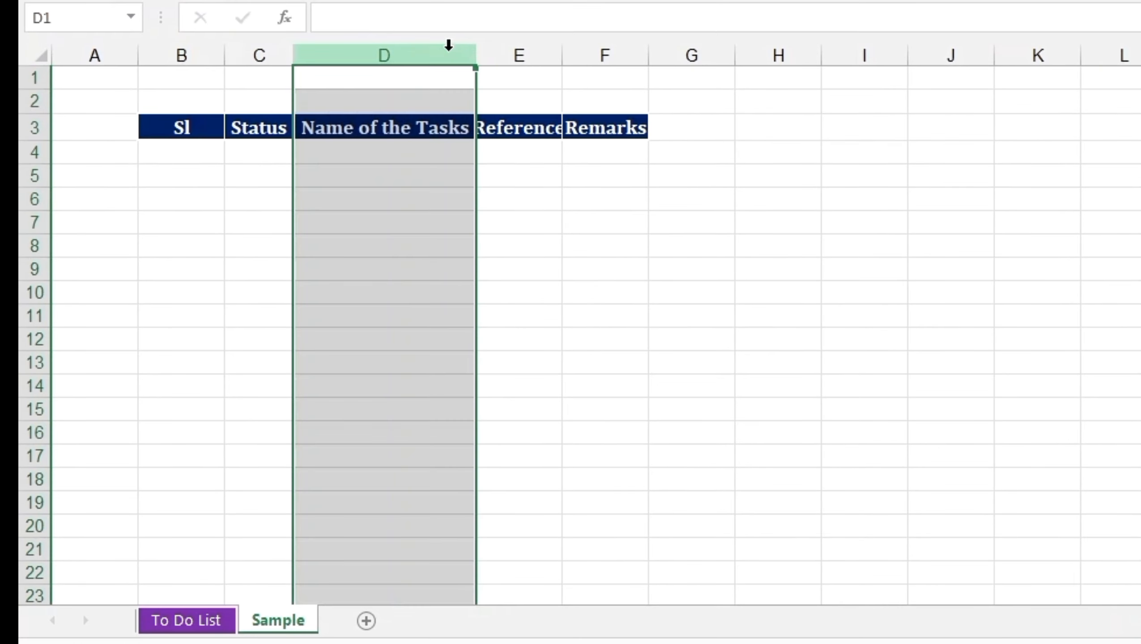
click(532, 45)
drag(563, 53, 654, 55)
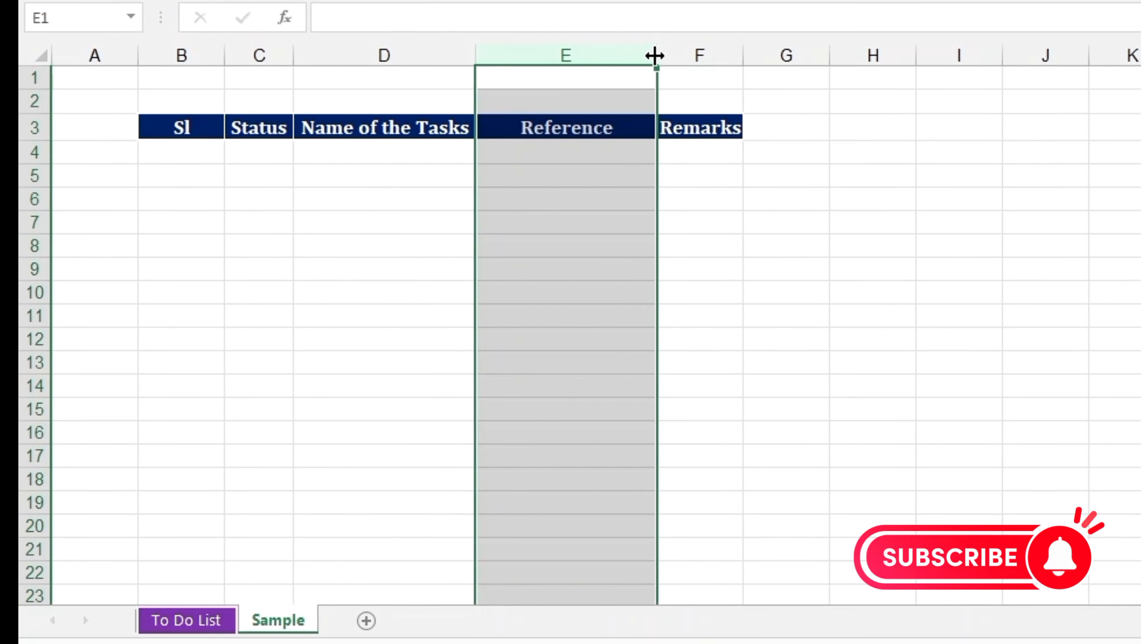
drag(743, 47, 820, 48)
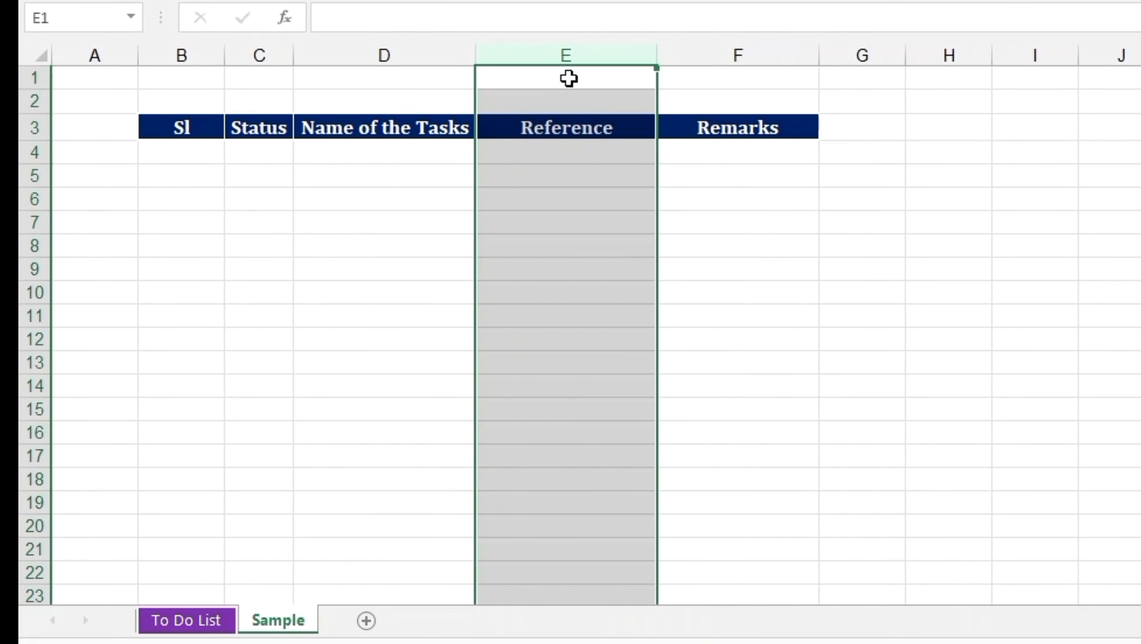
double_click(223, 57)
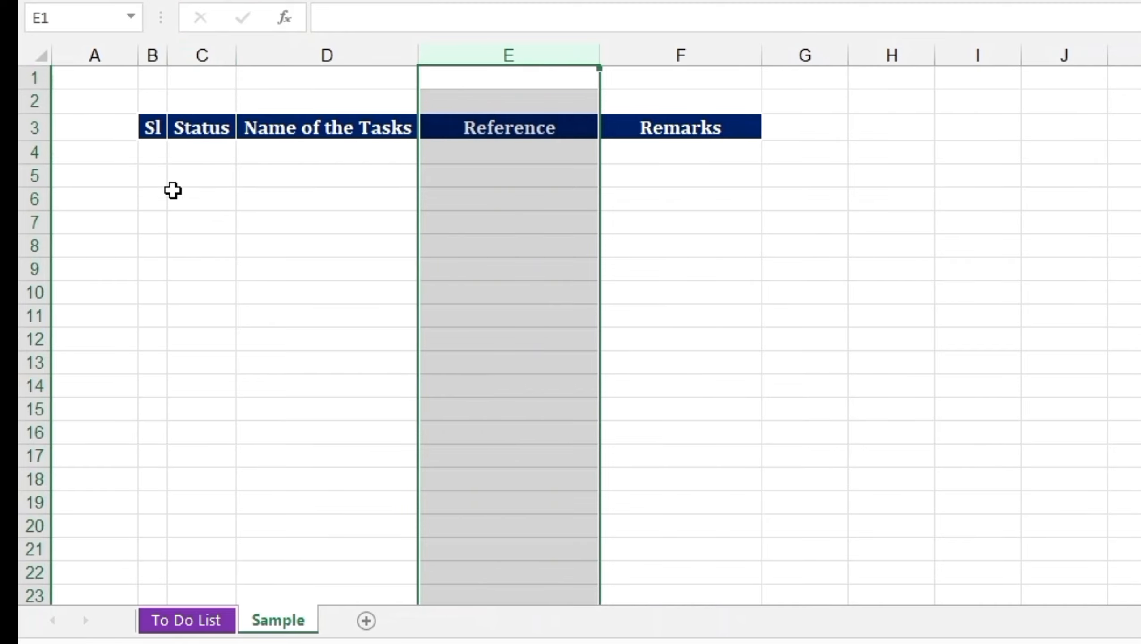
Step: Number cells B4 to B13 in the Sl column from 1 to 10 using a fill series
click(155, 151)
text(1)
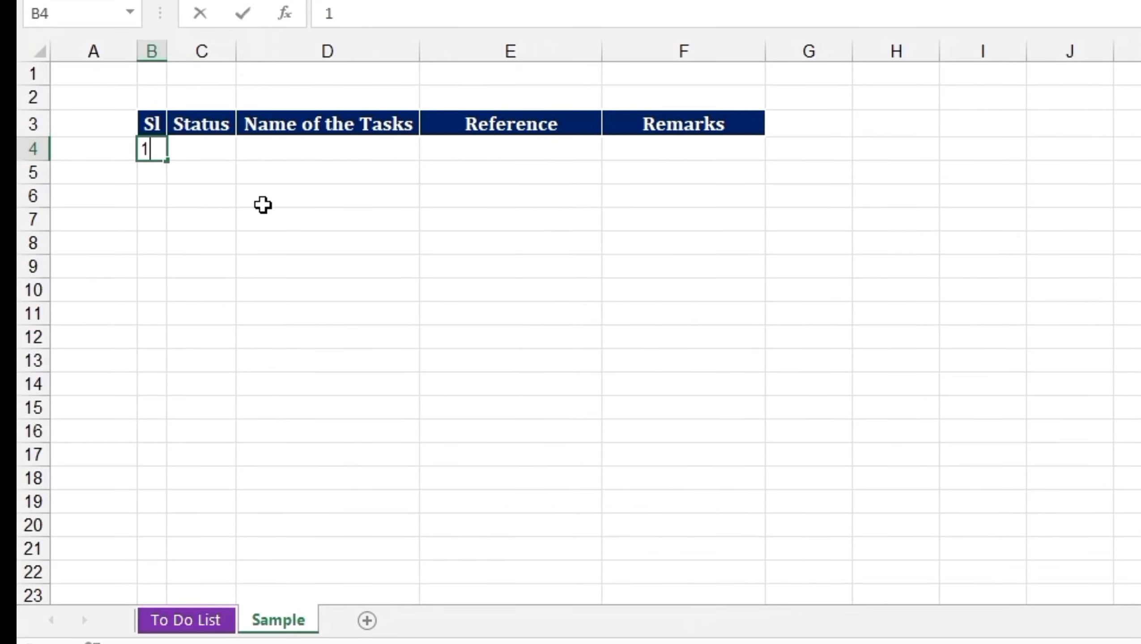
click(252, 271)
click(154, 154)
drag(171, 164, 169, 355)
click(199, 367)
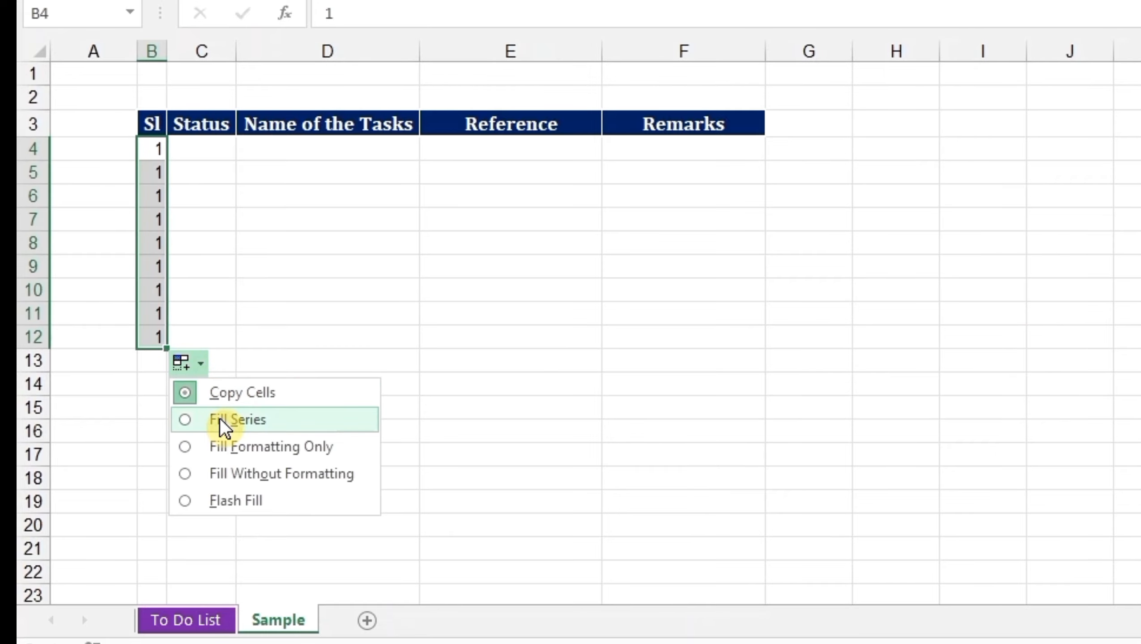
click(238, 420)
click(164, 358)
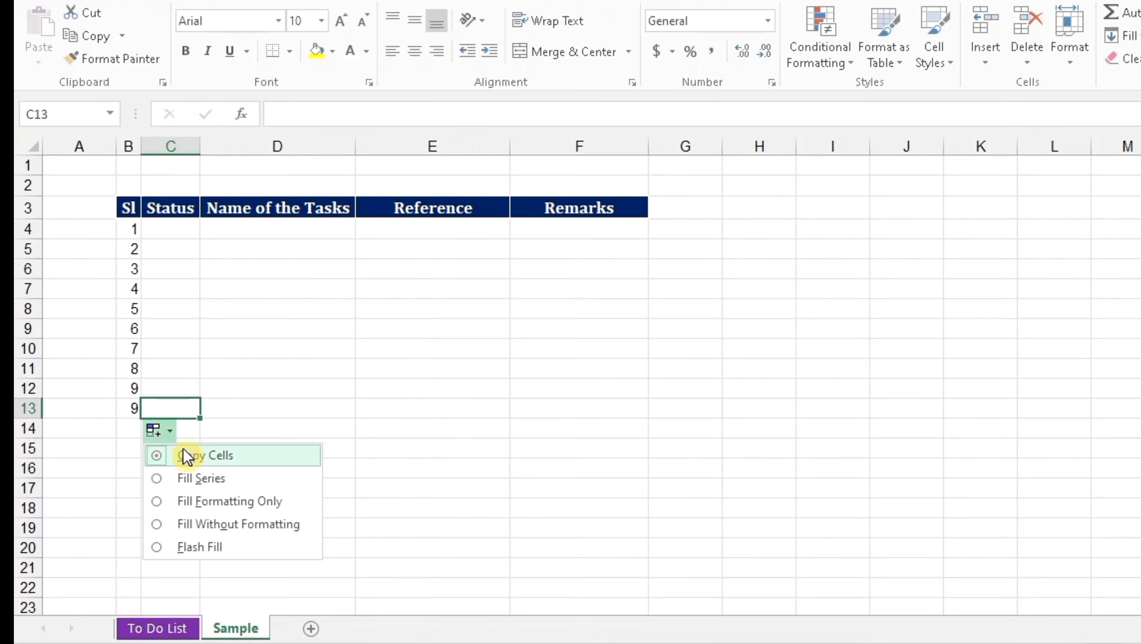
click(193, 479)
click(331, 426)
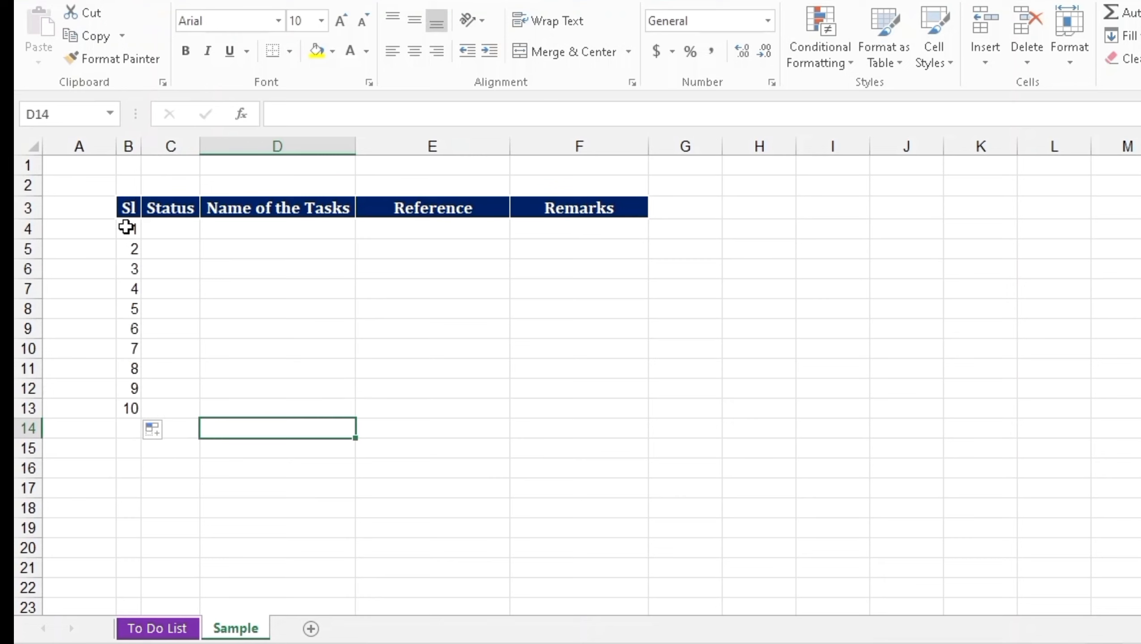
Step: Apply all borders to the table body in B4:F13
drag(126, 227, 589, 407)
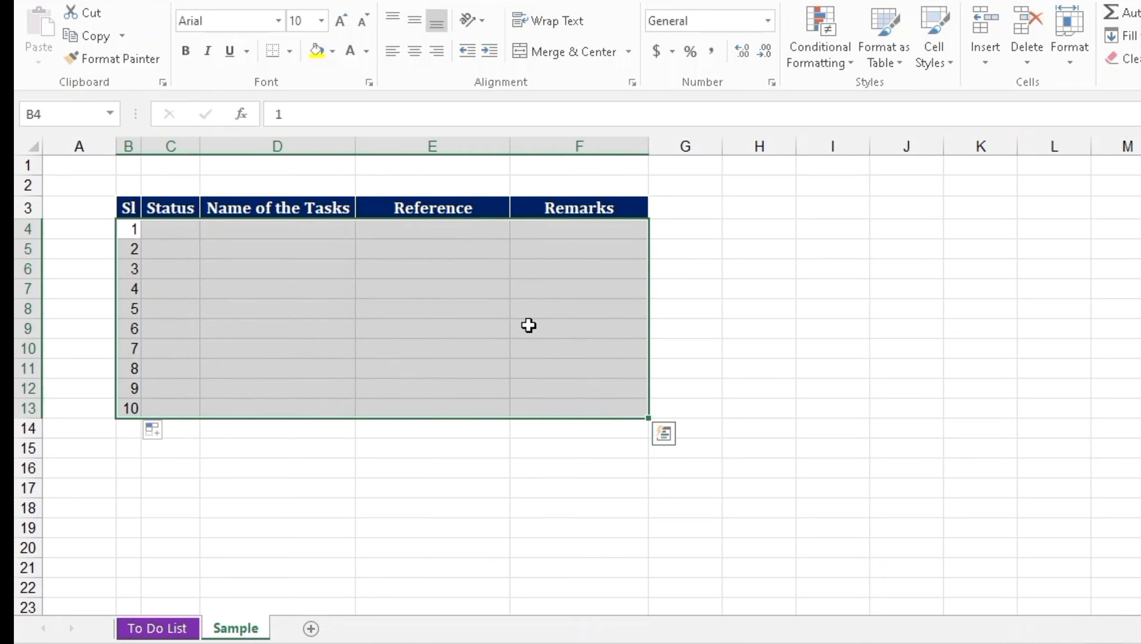
click(289, 51)
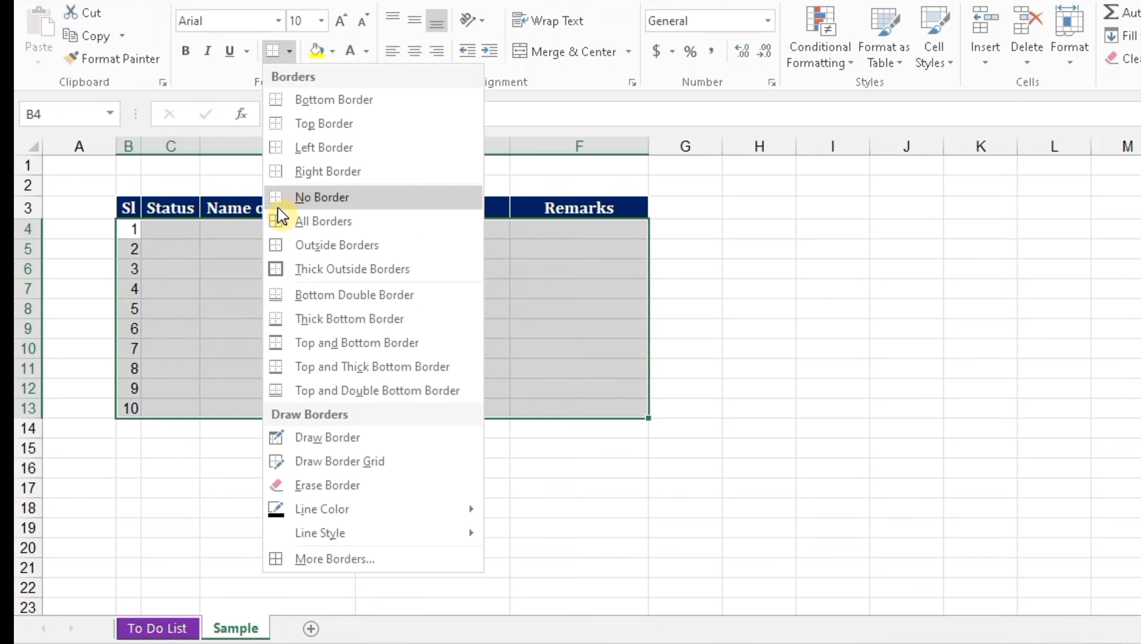
click(280, 222)
click(327, 389)
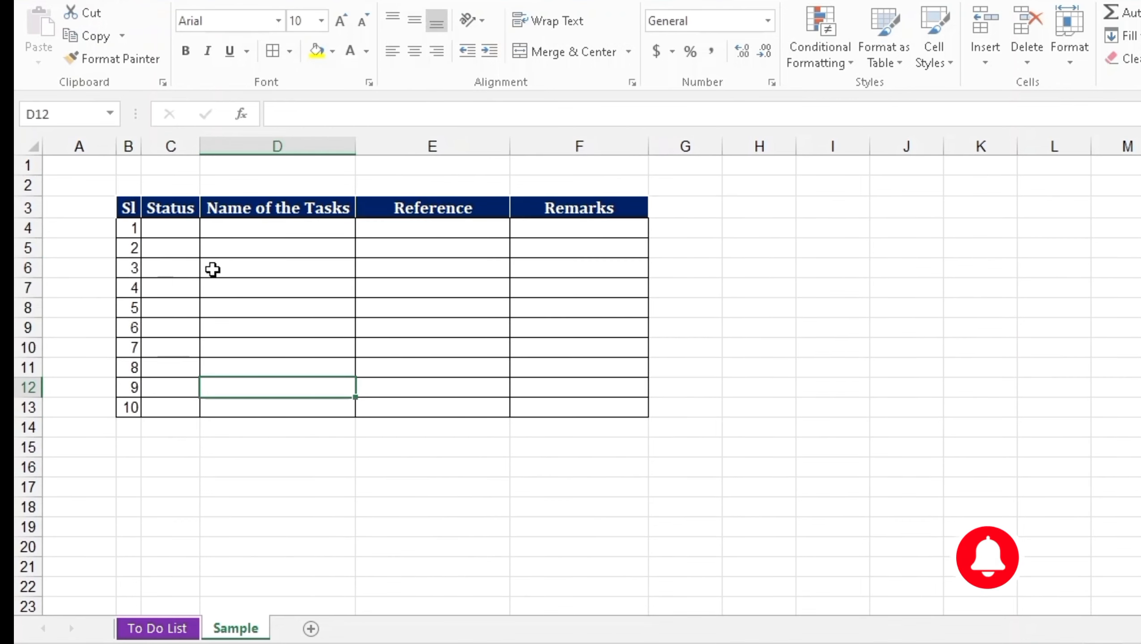
Step: Enable the Developer tab in the ribbon customization options
click(45, 6)
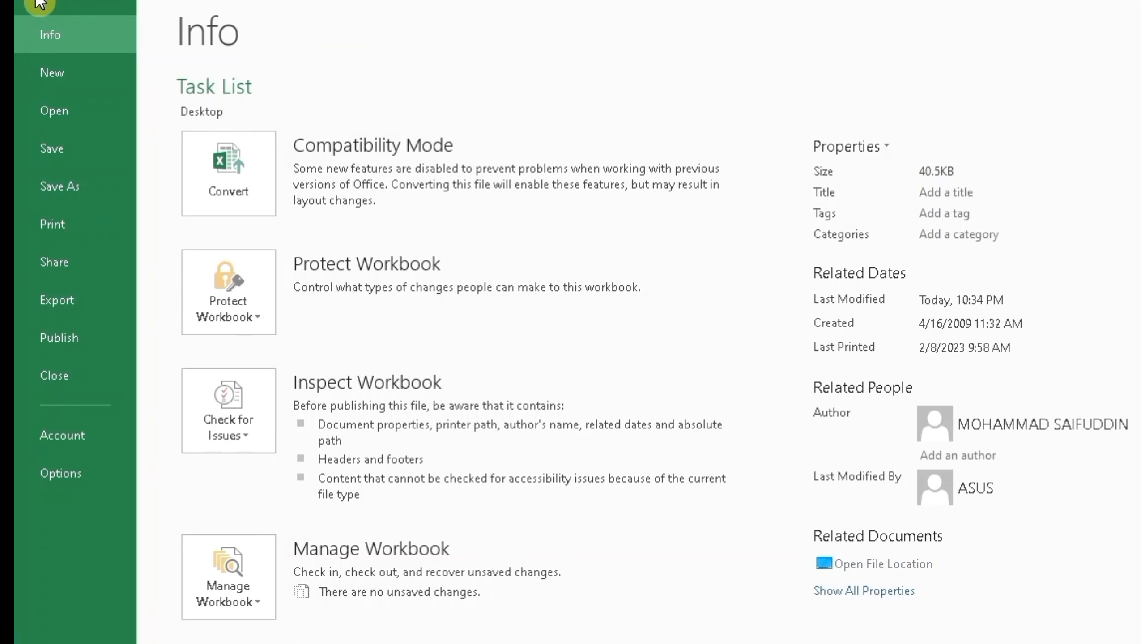
click(57, 469)
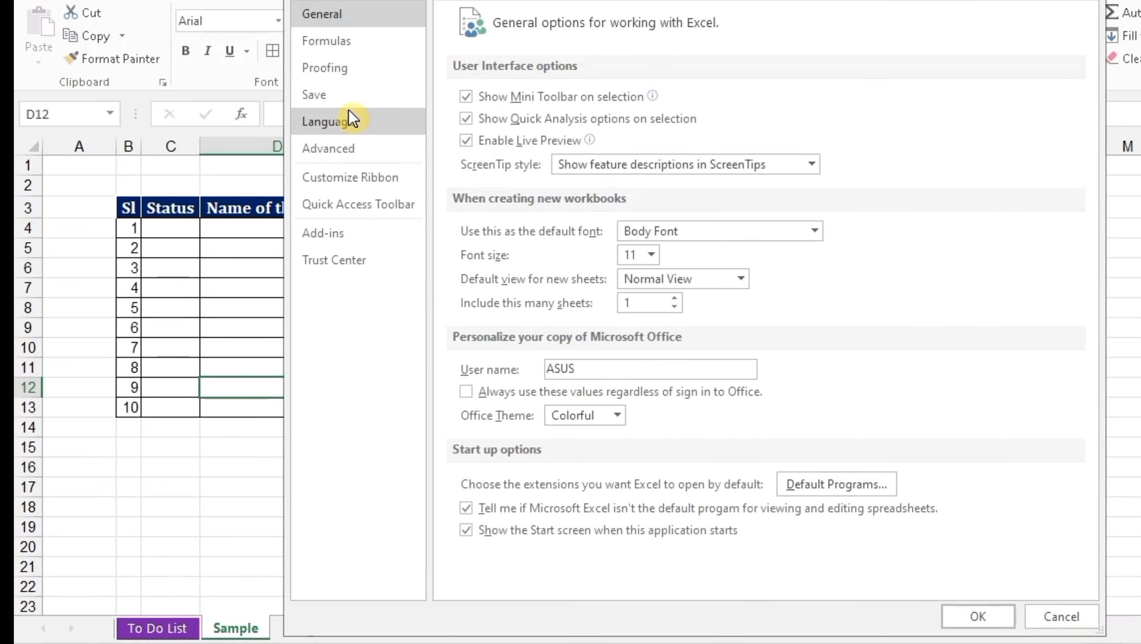
click(336, 177)
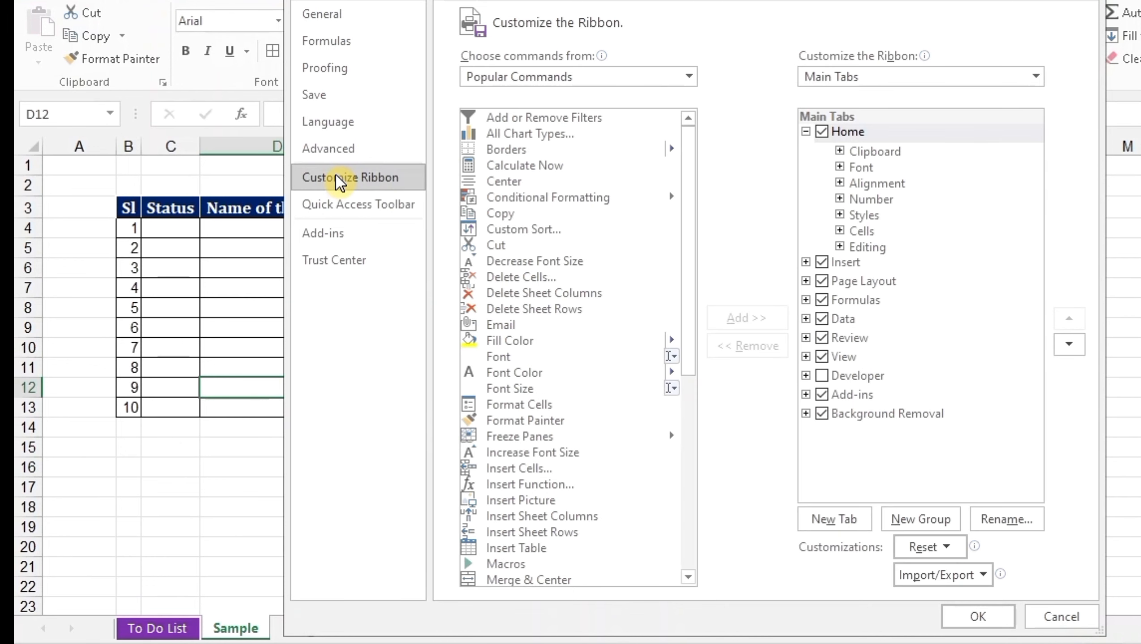
click(822, 376)
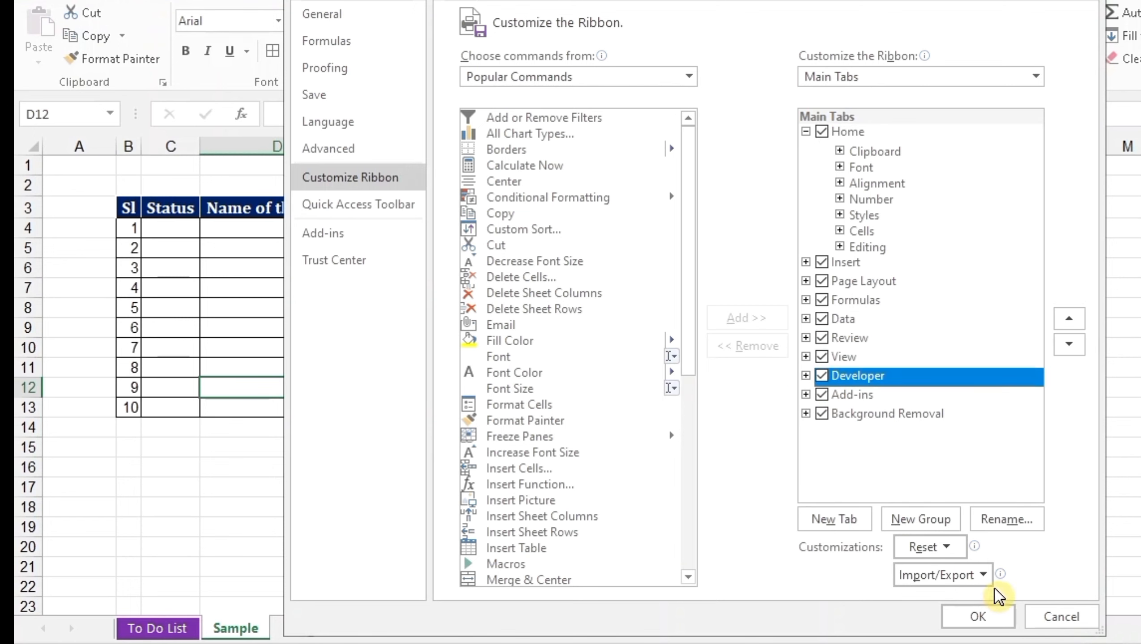
click(1004, 617)
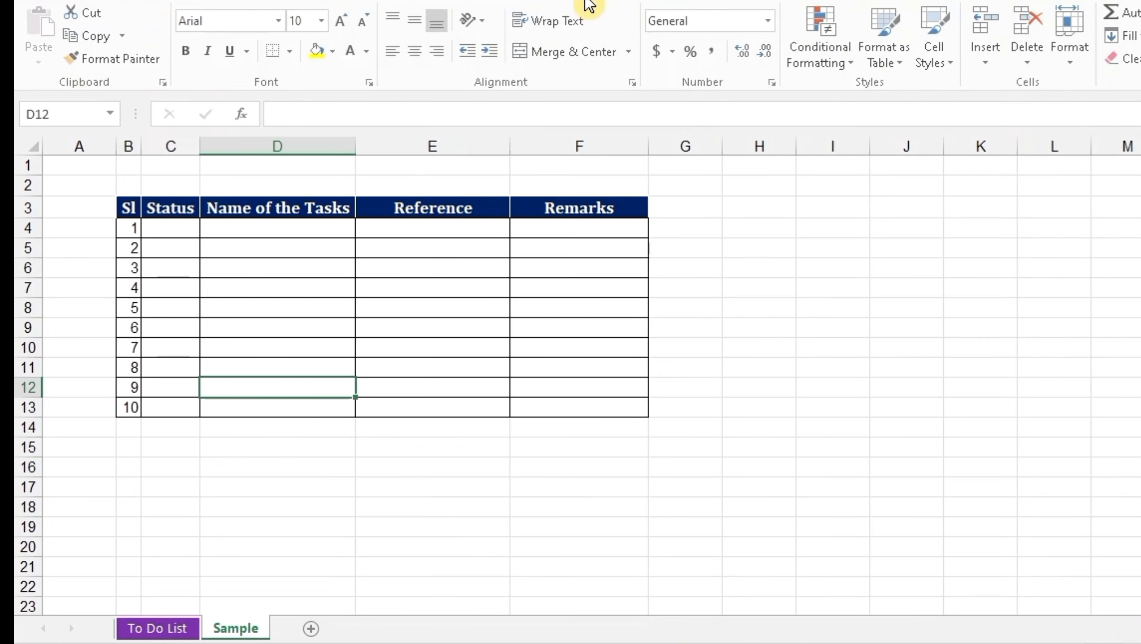
Step: Insert a form-control check box in Status cell C4, align it within the cell and remove its caption text
click(543, 31)
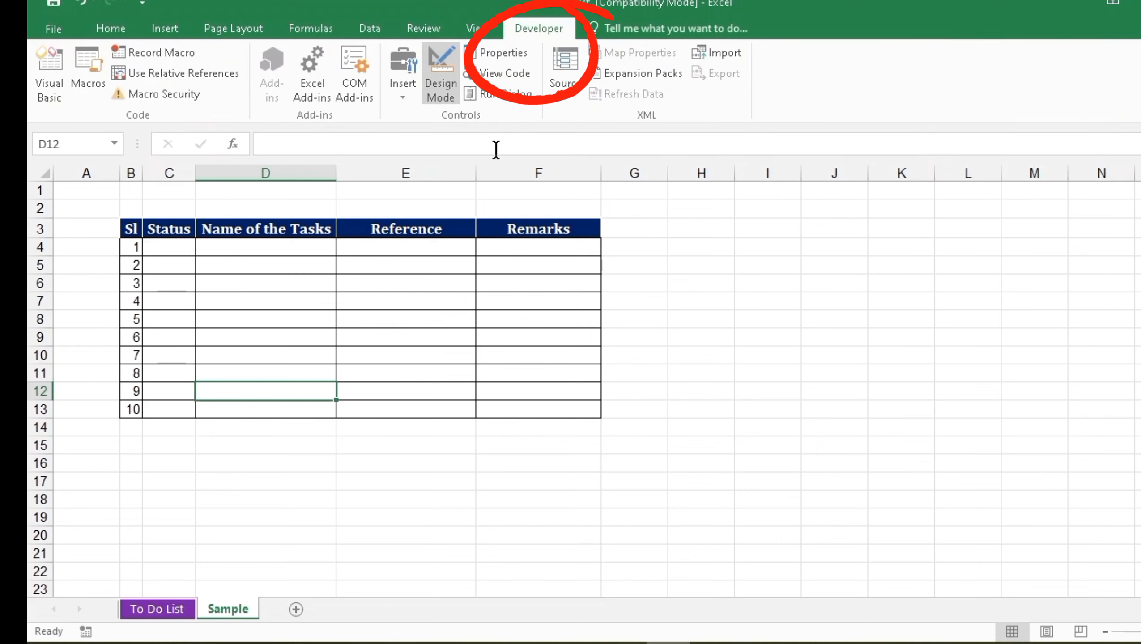
click(403, 96)
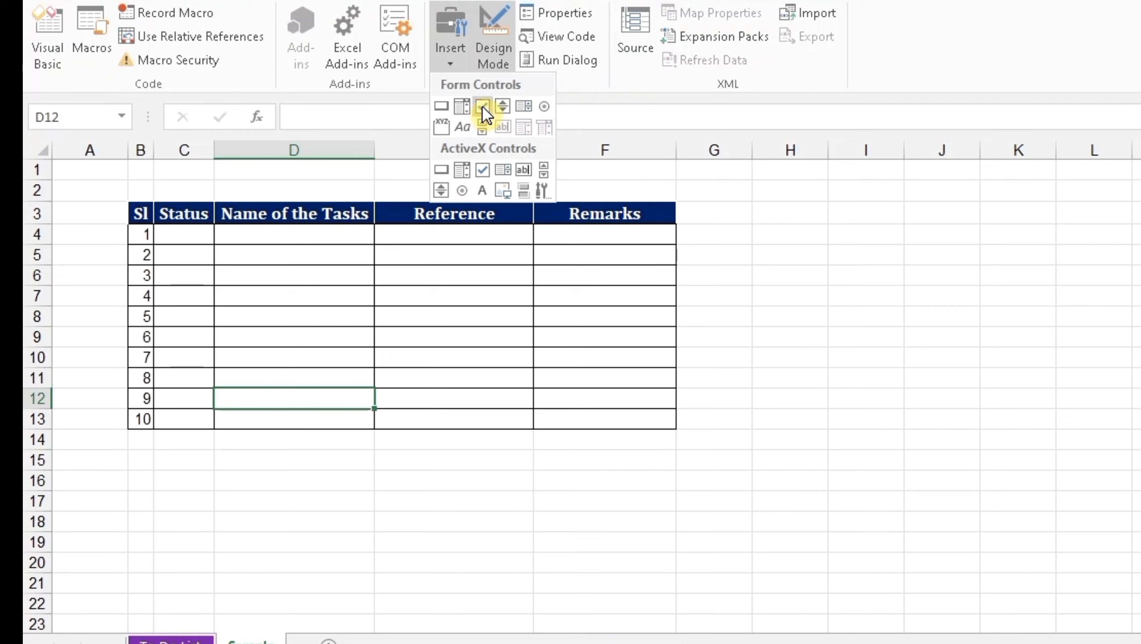
click(482, 109)
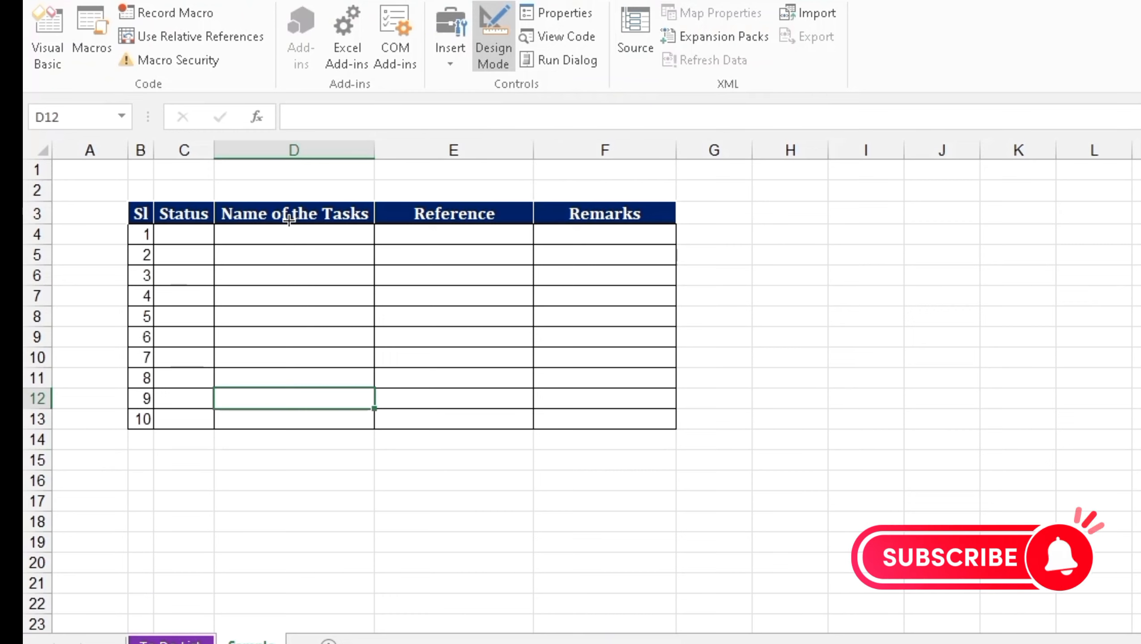
drag(168, 228, 204, 255)
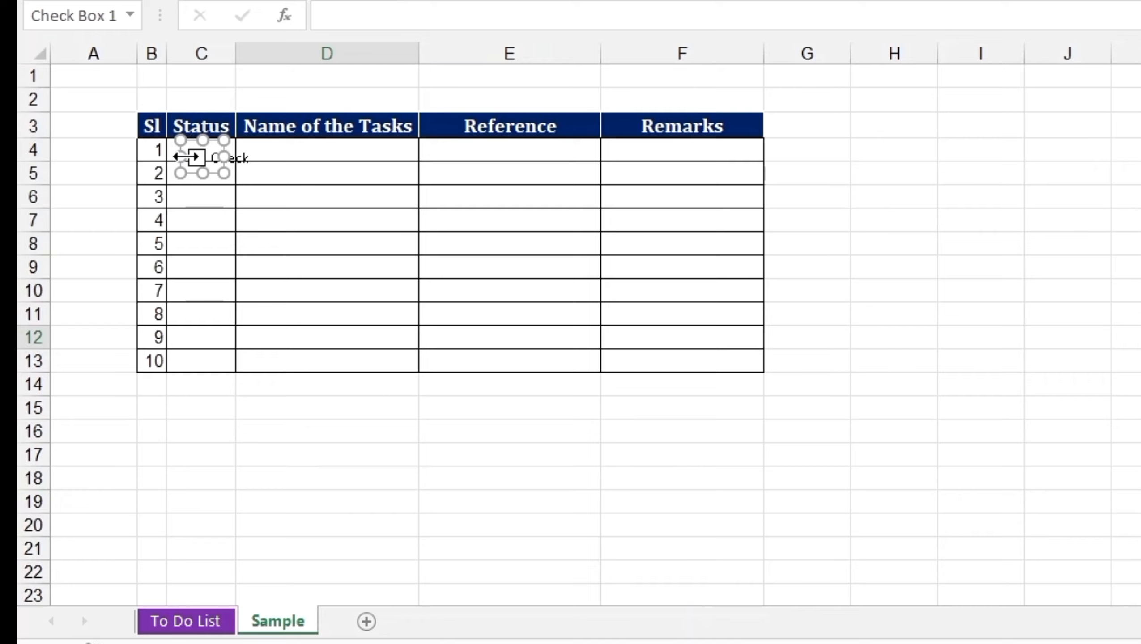
drag(192, 137, 187, 128)
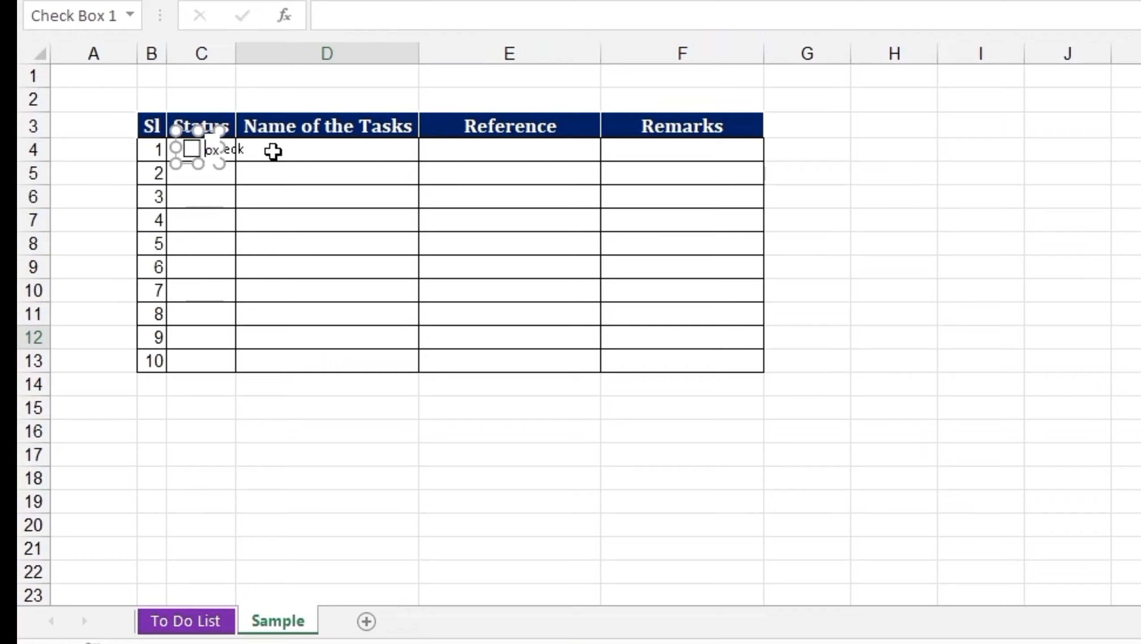
click(269, 190)
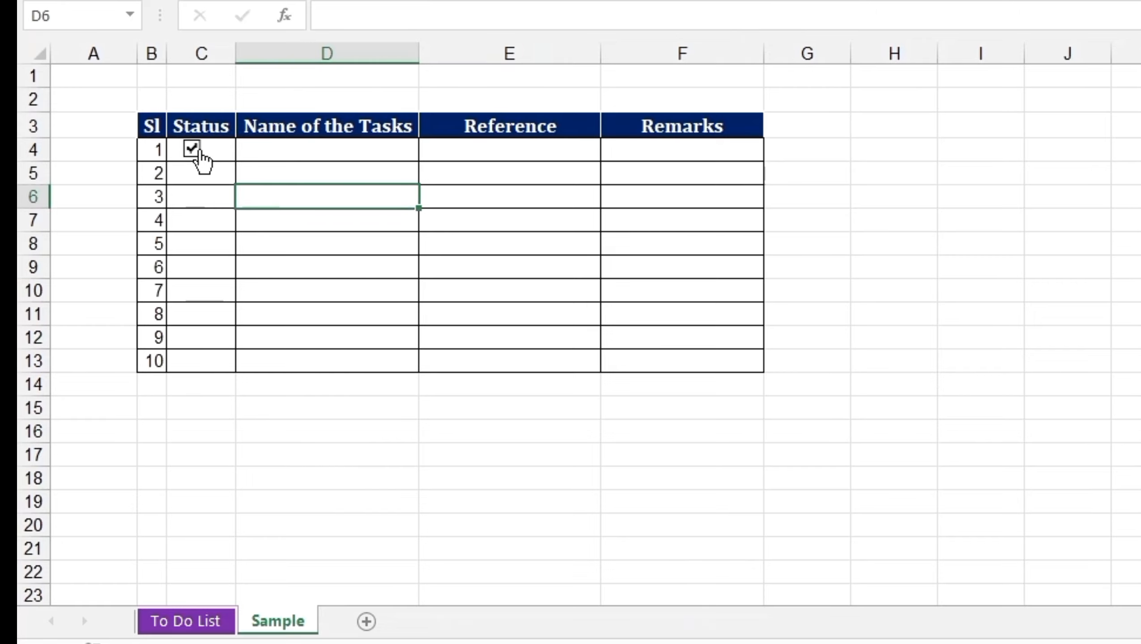
right_click(211, 154)
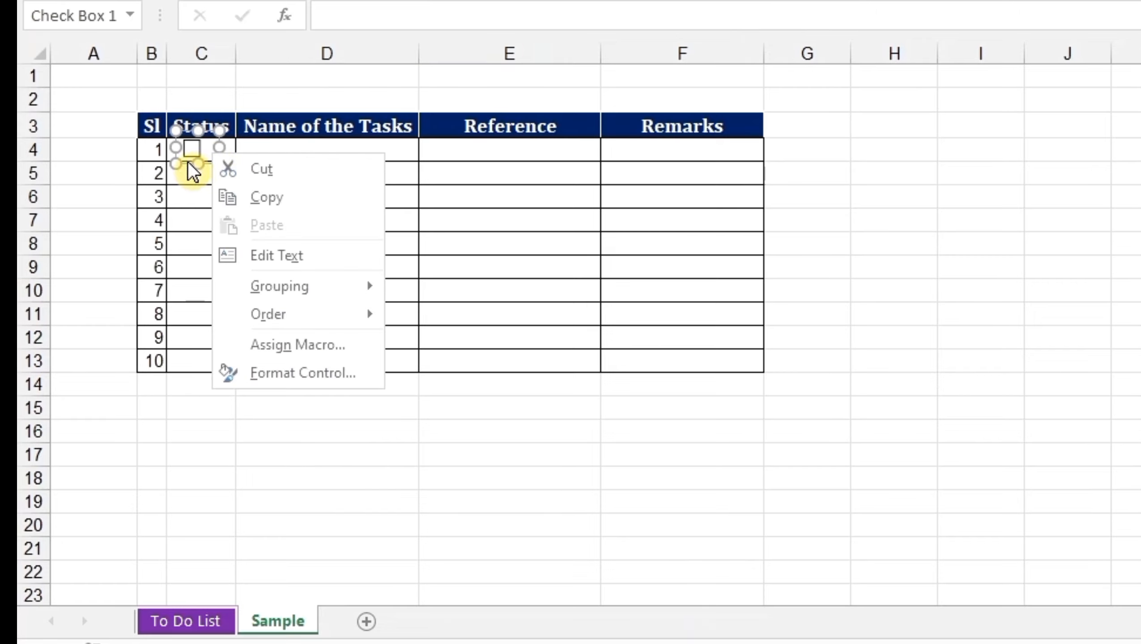
key(Escape)
click(244, 194)
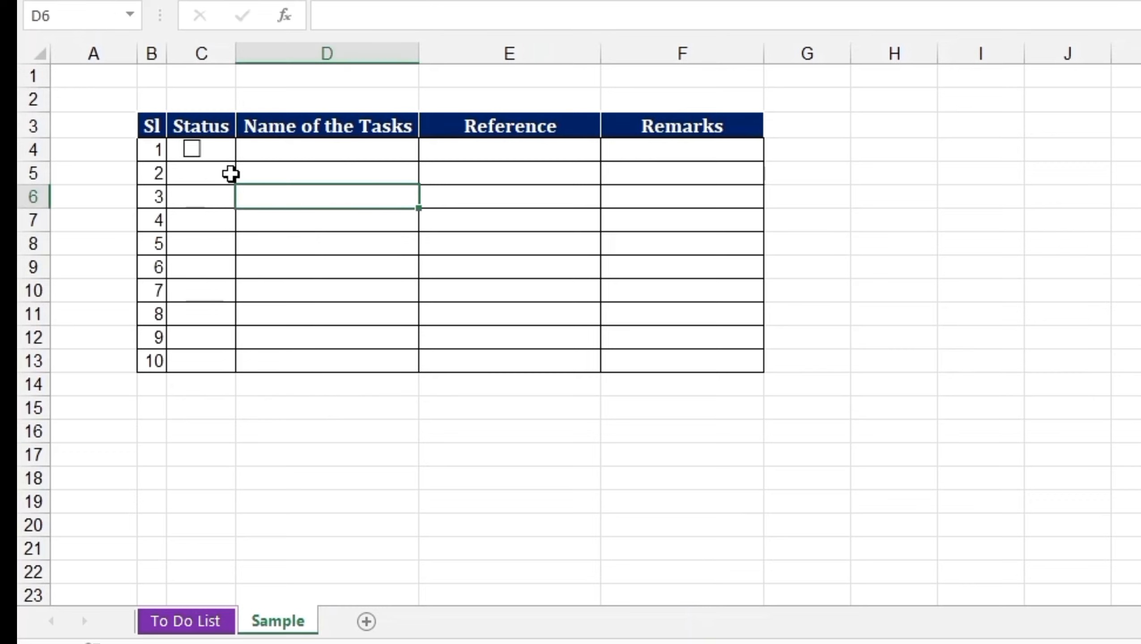
Step: Copy the check box from C4 down through C13 and test the first boxes by ticking and unticking them
click(174, 147)
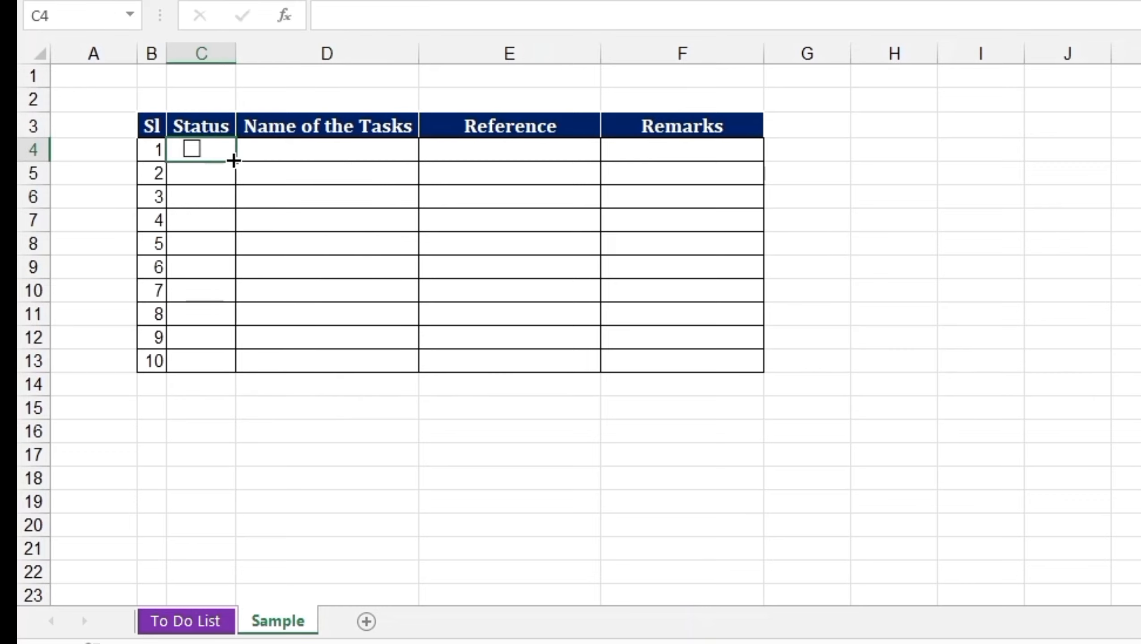
drag(234, 167, 238, 375)
click(308, 245)
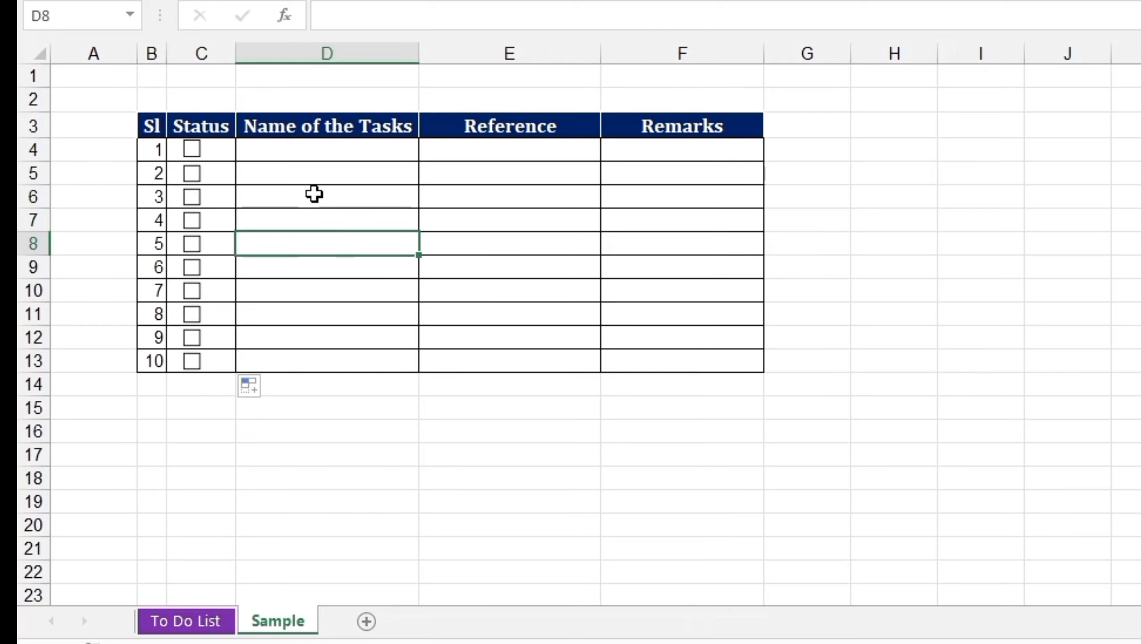
click(192, 151)
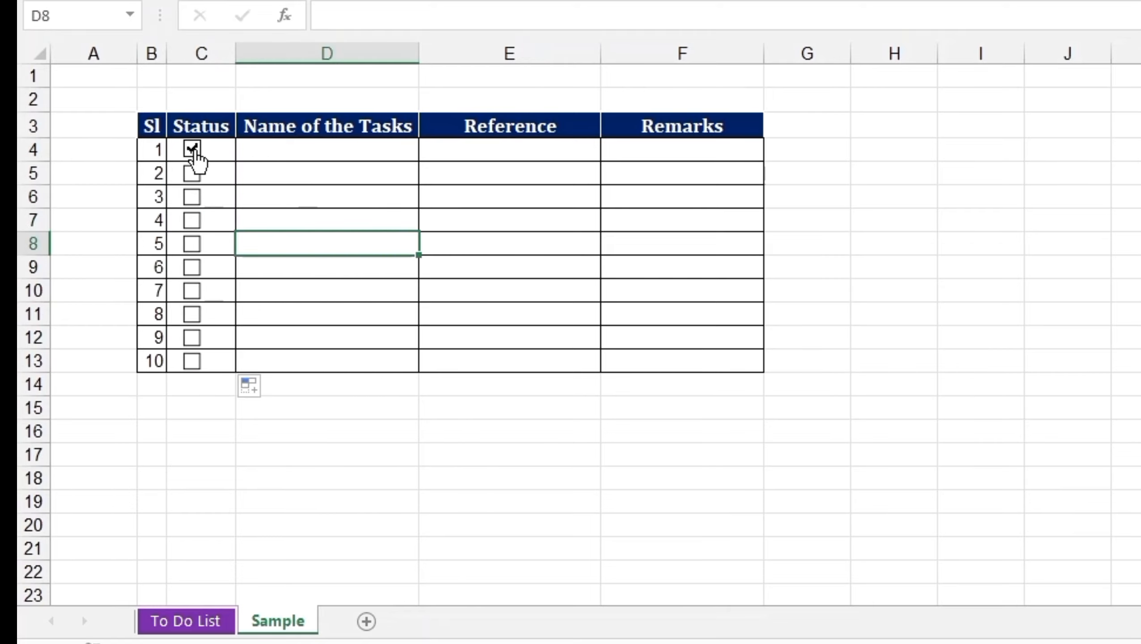
click(192, 173)
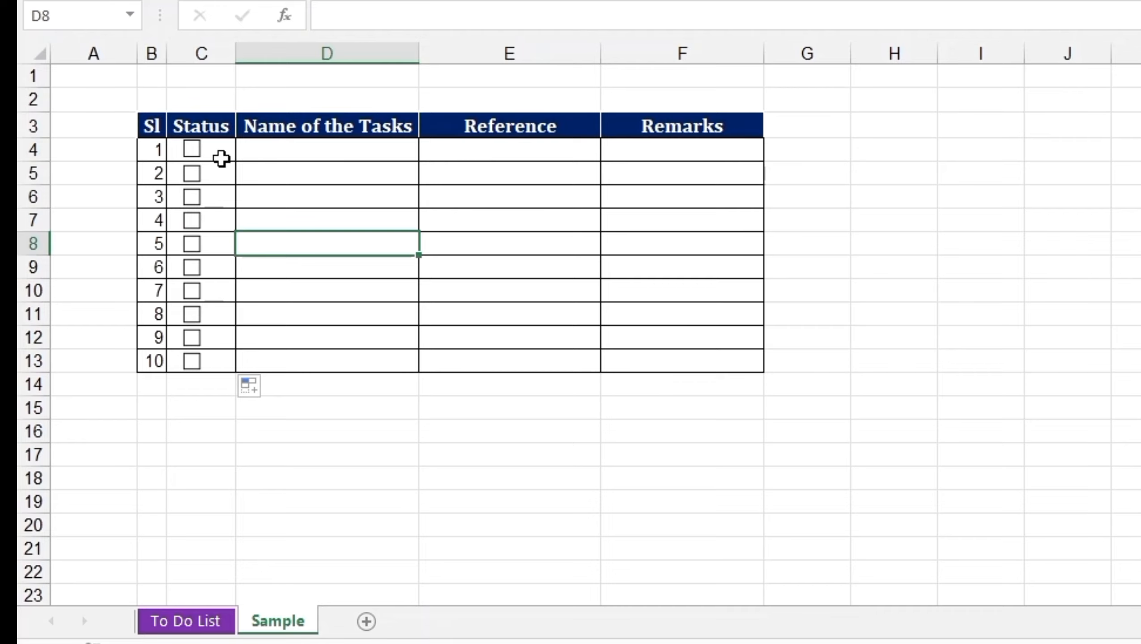
Step: Link the check box in C4 to cell $C$4 through its format control settings
right_click(204, 148)
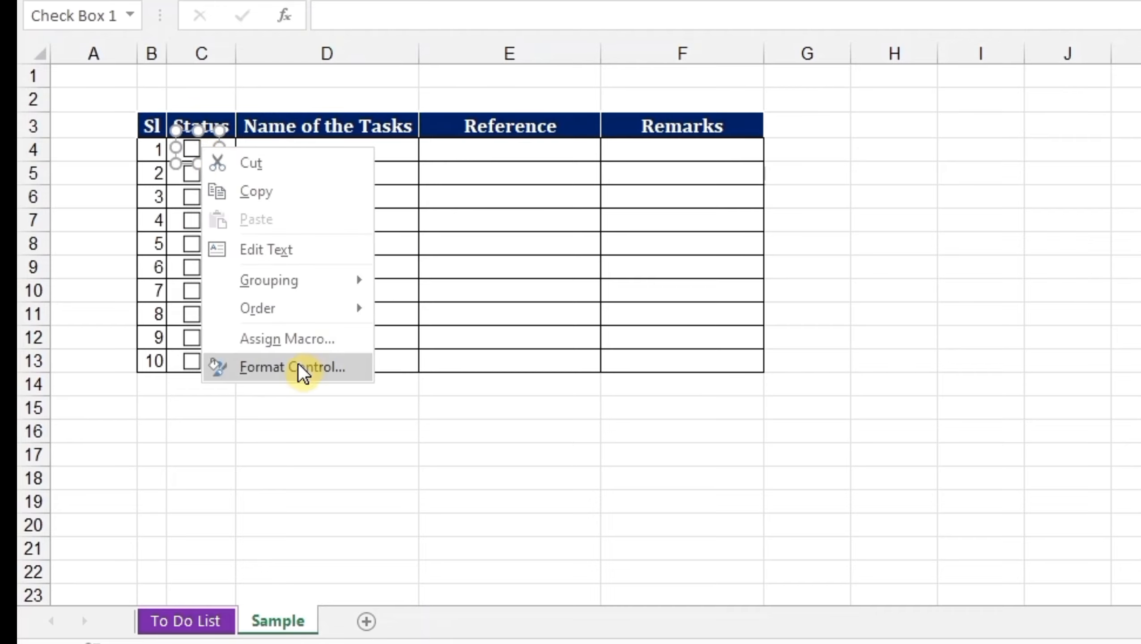
click(298, 368)
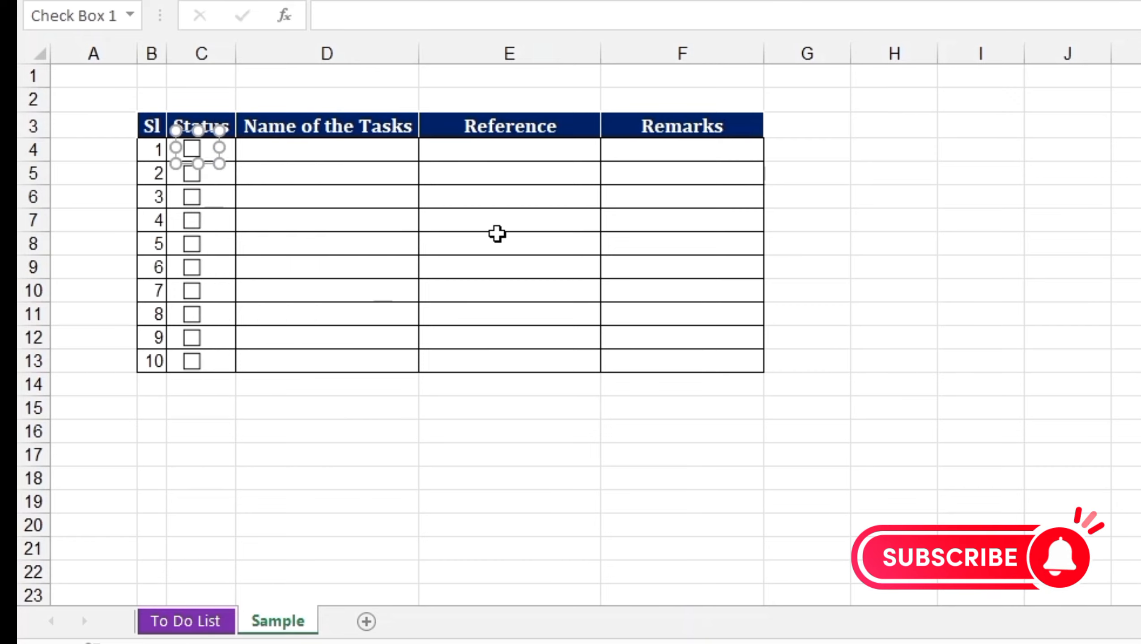
click(471, 154)
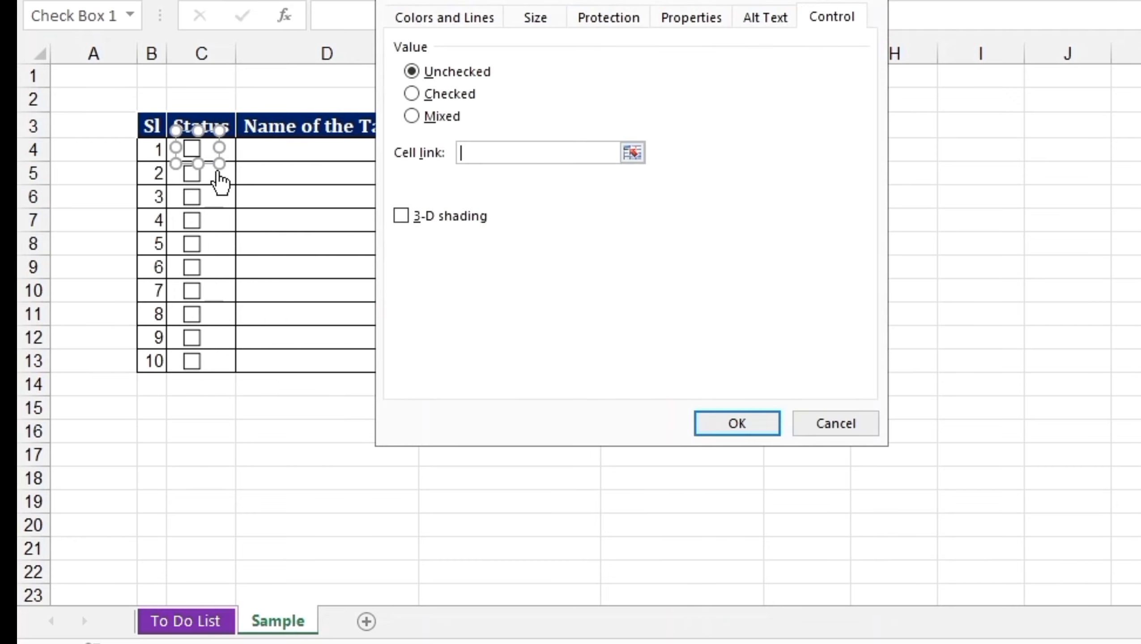
click(231, 149)
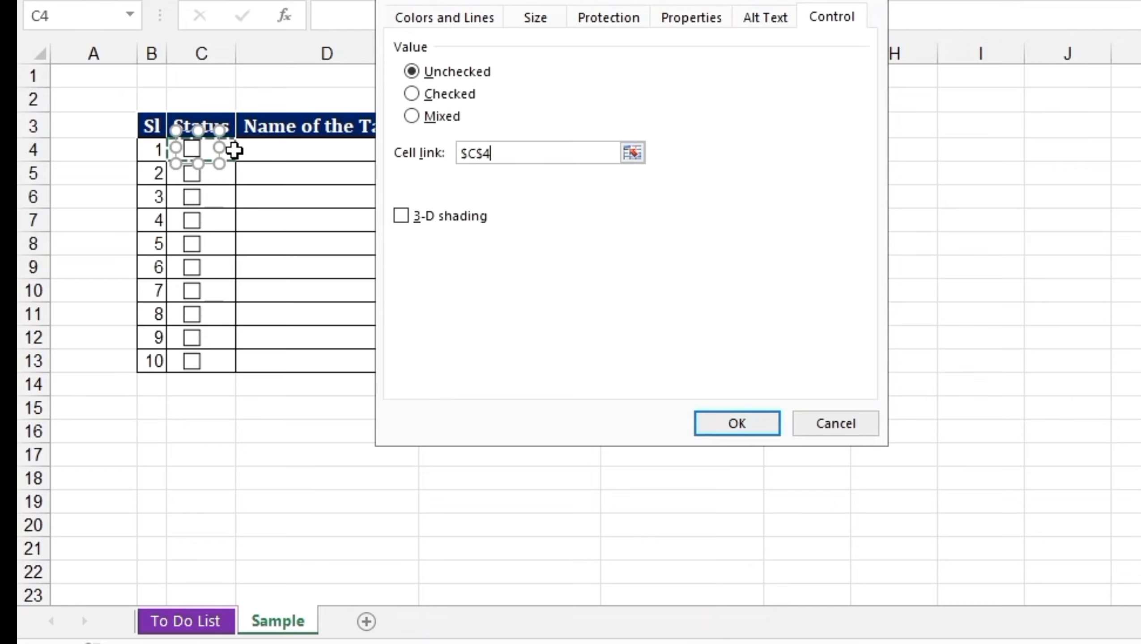
key(Return)
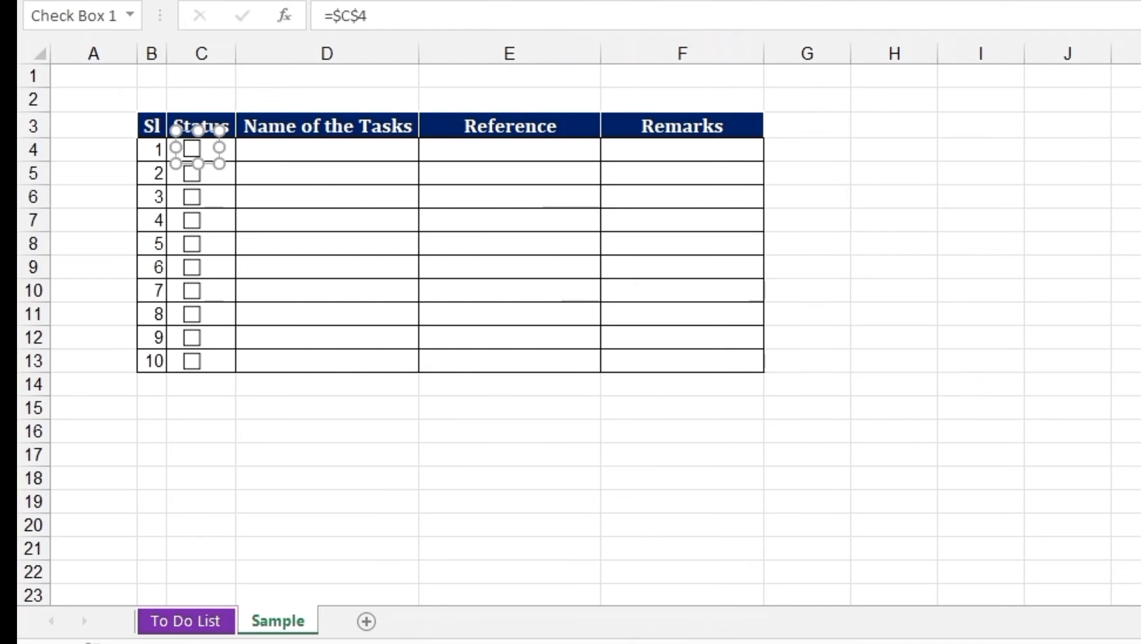
Step: Link the check box in C5 to its own cell, C5
click(237, 198)
right_click(206, 176)
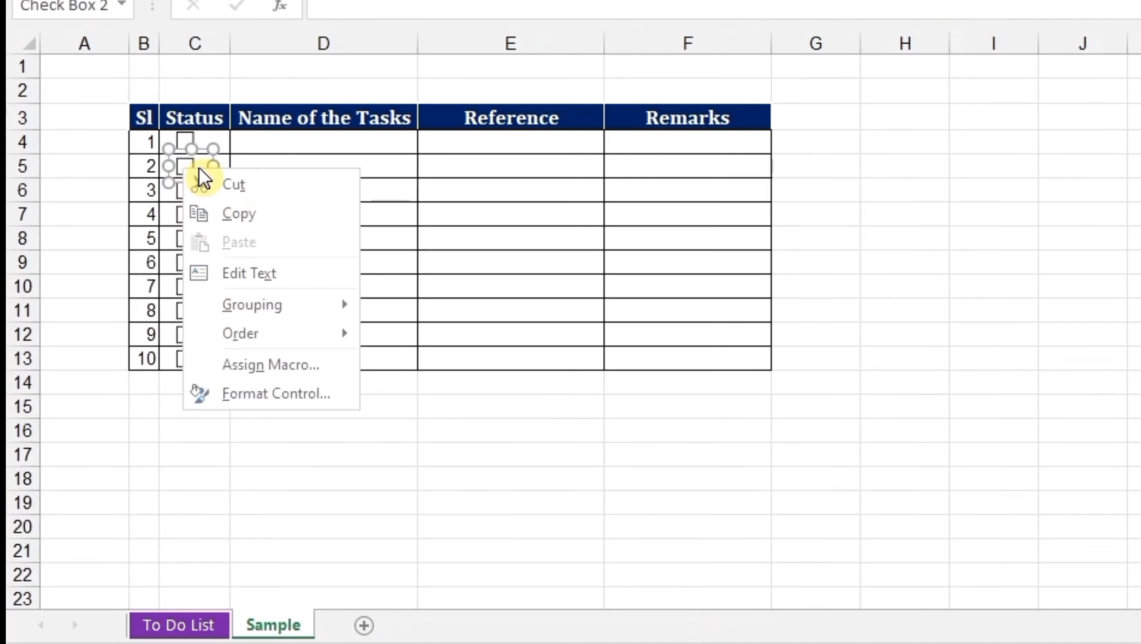
key(f)
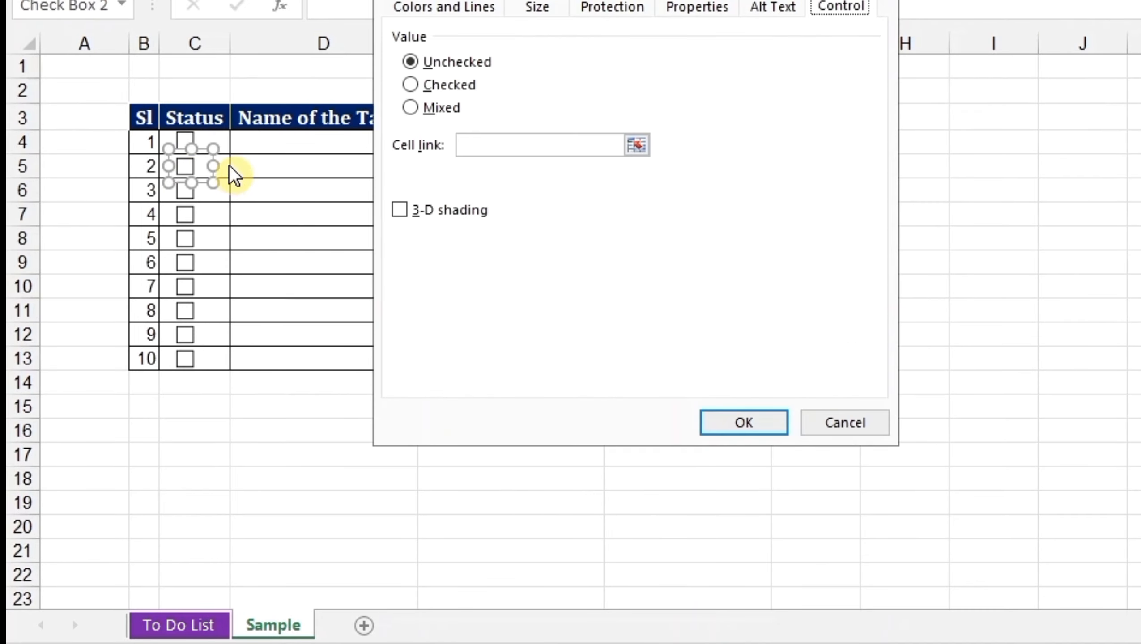
click(224, 164)
key(Return)
Step: Link the check boxes in C6 and C7 to their own cells, $C$6 and $C$7
right_click(183, 188)
key(f)
click(475, 156)
click(221, 192)
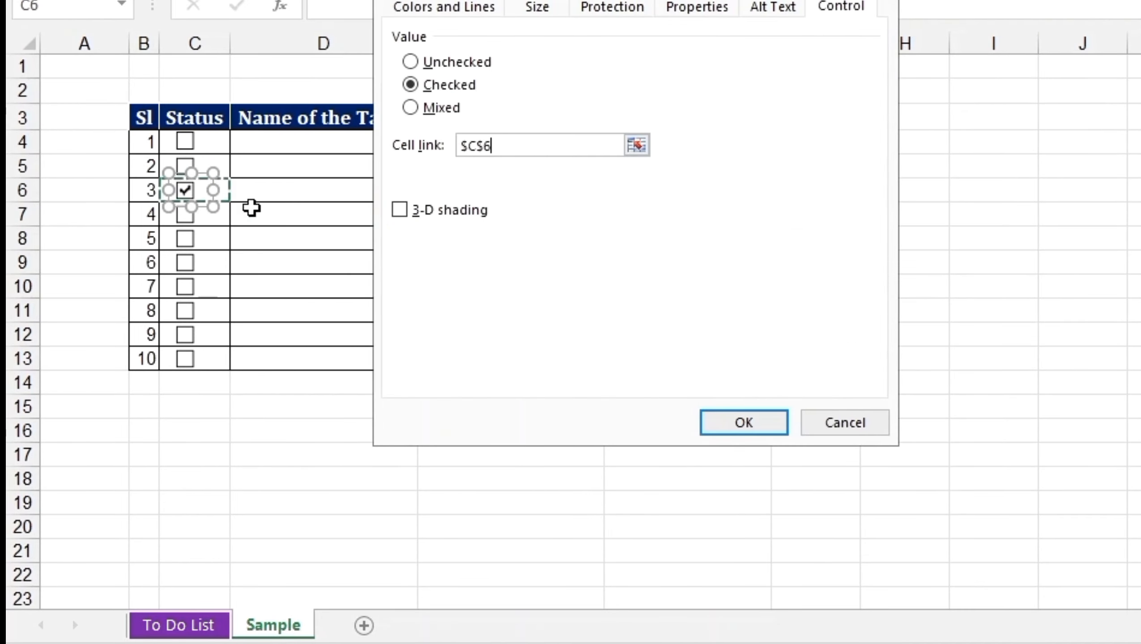
key(Return)
right_click(191, 212)
click(293, 461)
click(475, 155)
click(221, 215)
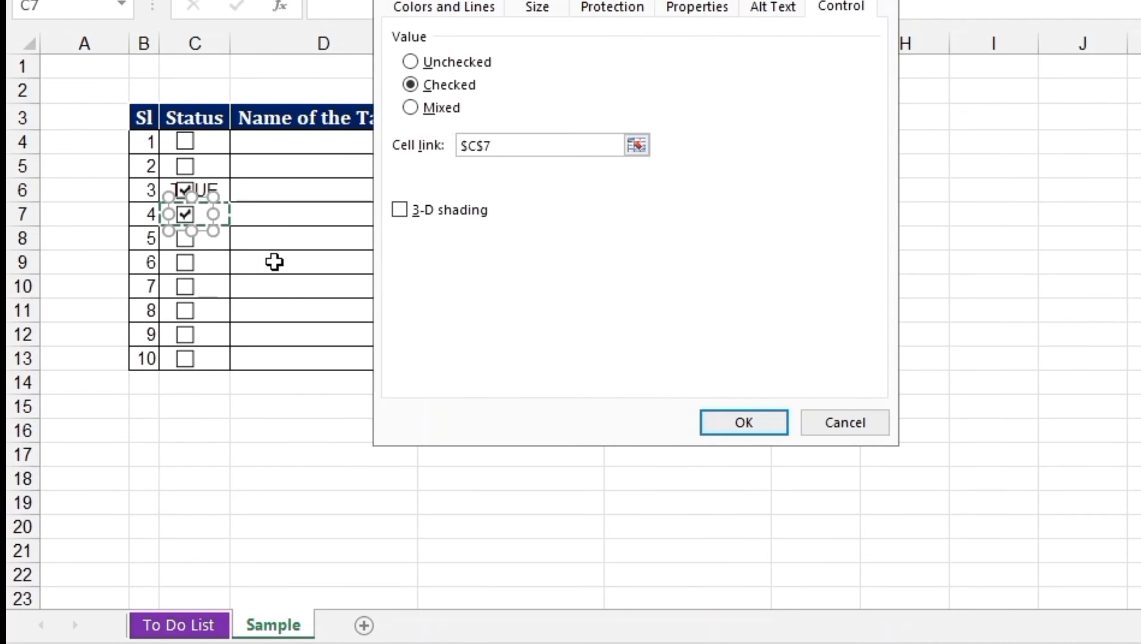
key(Return)
Step: Link the check box in C8 to cell $C$8
click(235, 239)
right_click(205, 238)
click(290, 461)
click(225, 241)
key(Return)
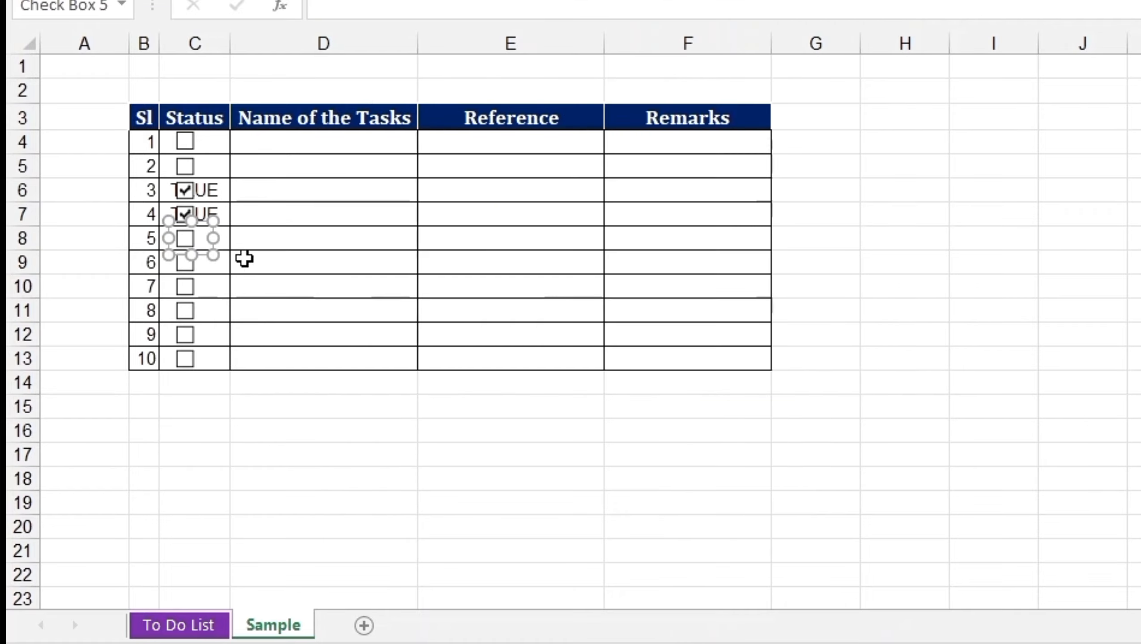
Step: Toggle the check boxes in C5:C7 so all are unticked, and review the cell link of the C8 check box
click(245, 259)
click(186, 216)
click(184, 185)
double_click(185, 169)
right_click(208, 241)
click(295, 470)
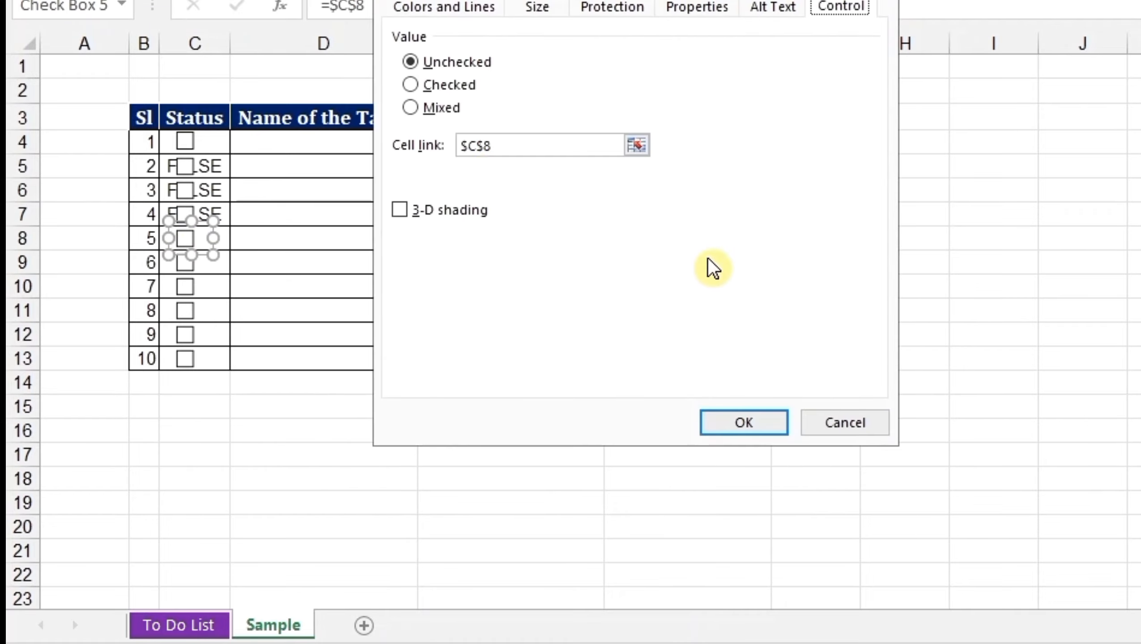
click(744, 422)
Step: Link the check boxes in C9 and C10 to their own cells, C9 and C10
right_click(201, 263)
click(306, 492)
click(223, 263)
key(Return)
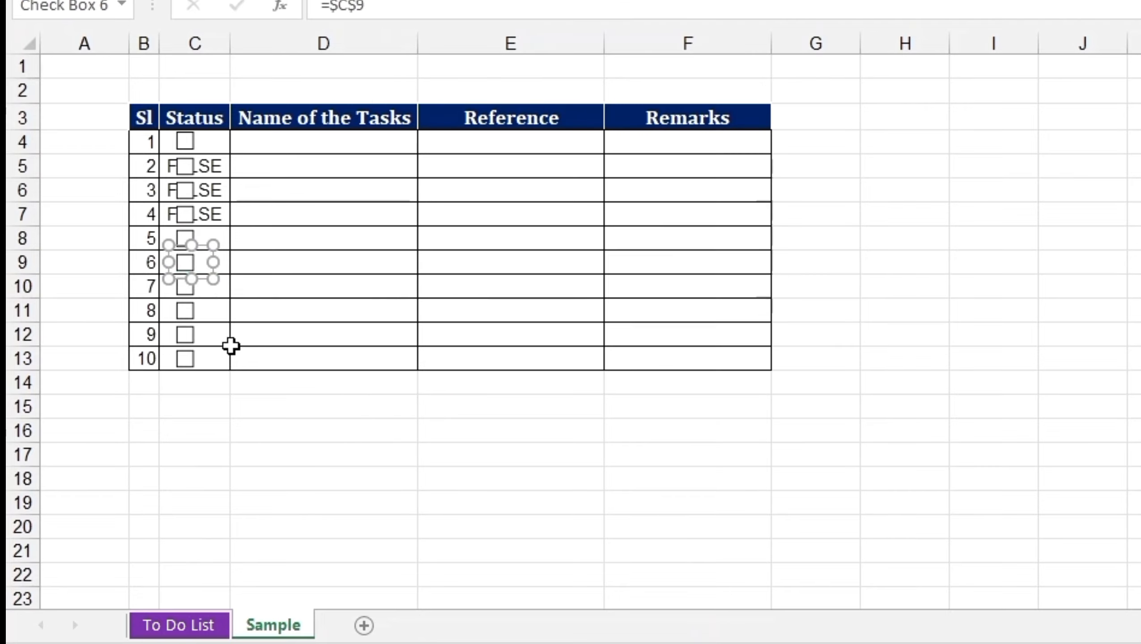
click(201, 292)
right_click(189, 286)
click(348, 524)
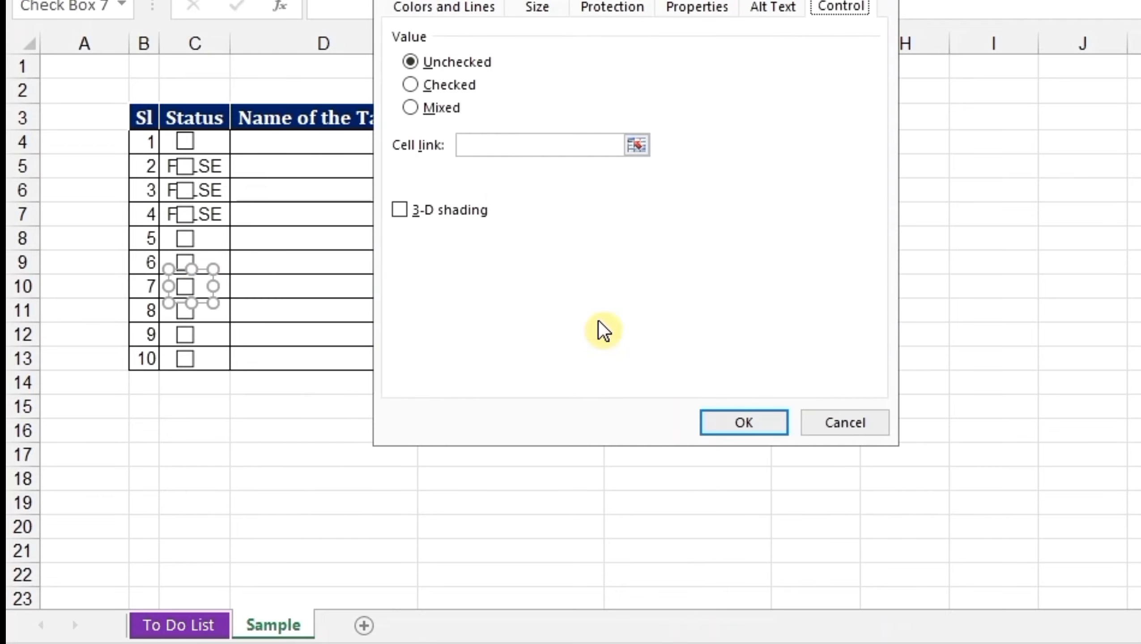
click(227, 285)
key(Return)
Step: Link the check boxes in C11 and C12 to their own cells, C11 and C12
right_click(198, 312)
click(280, 539)
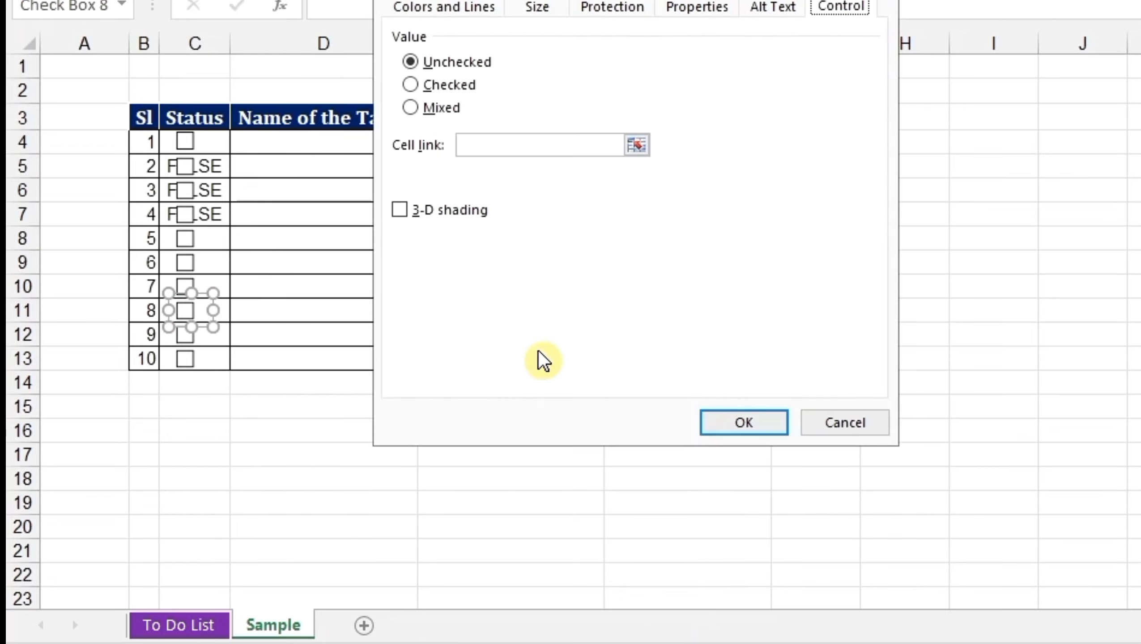
click(228, 310)
key(Return)
right_click(198, 335)
click(275, 563)
click(226, 334)
key(Return)
Step: Link the last check box, in C13, to its own cell C13
right_click(186, 361)
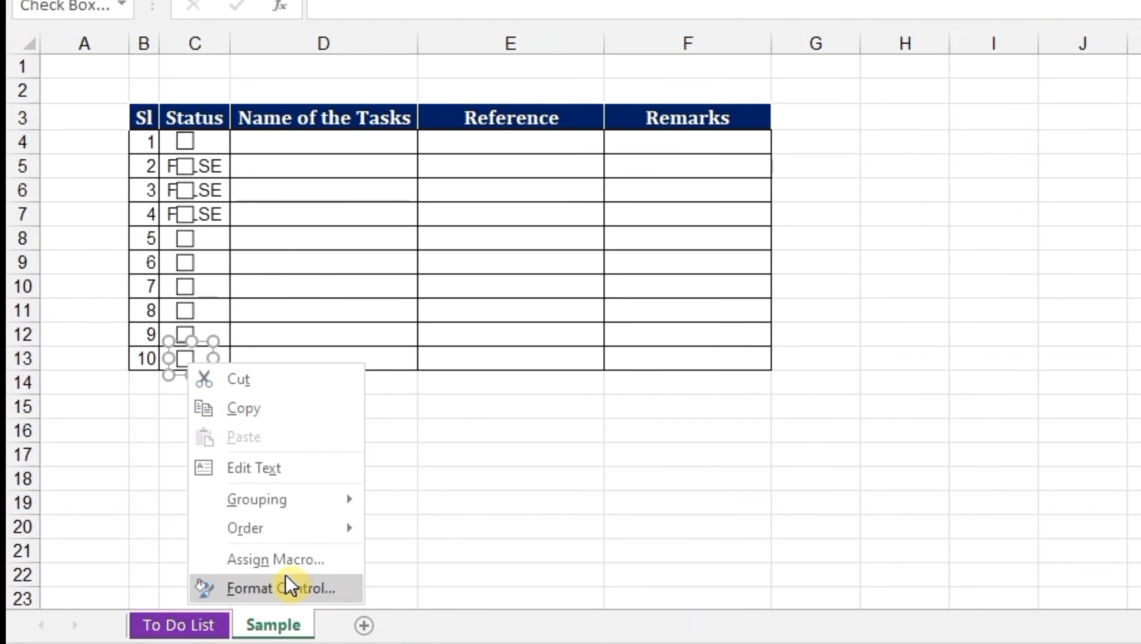
click(287, 586)
click(224, 359)
key(Return)
click(324, 334)
Step: Test the linked check boxes in C4 and C8:C13 by ticking and unticking each one, leaving all unticked
click(185, 141)
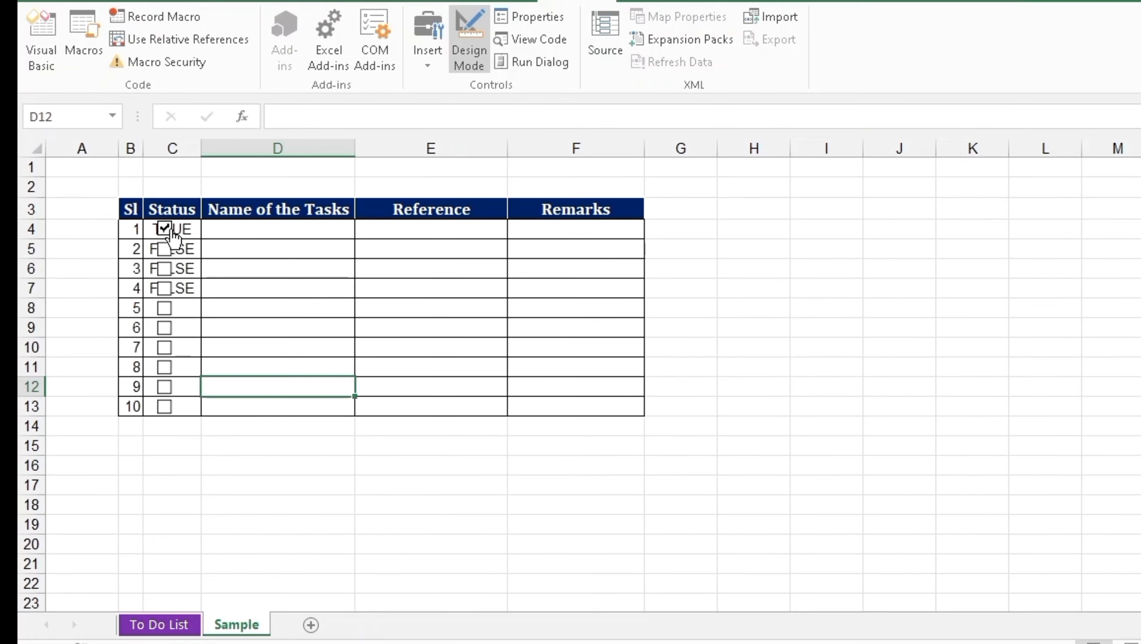
click(172, 232)
click(169, 328)
click(165, 309)
click(165, 309)
click(165, 347)
click(169, 329)
click(169, 330)
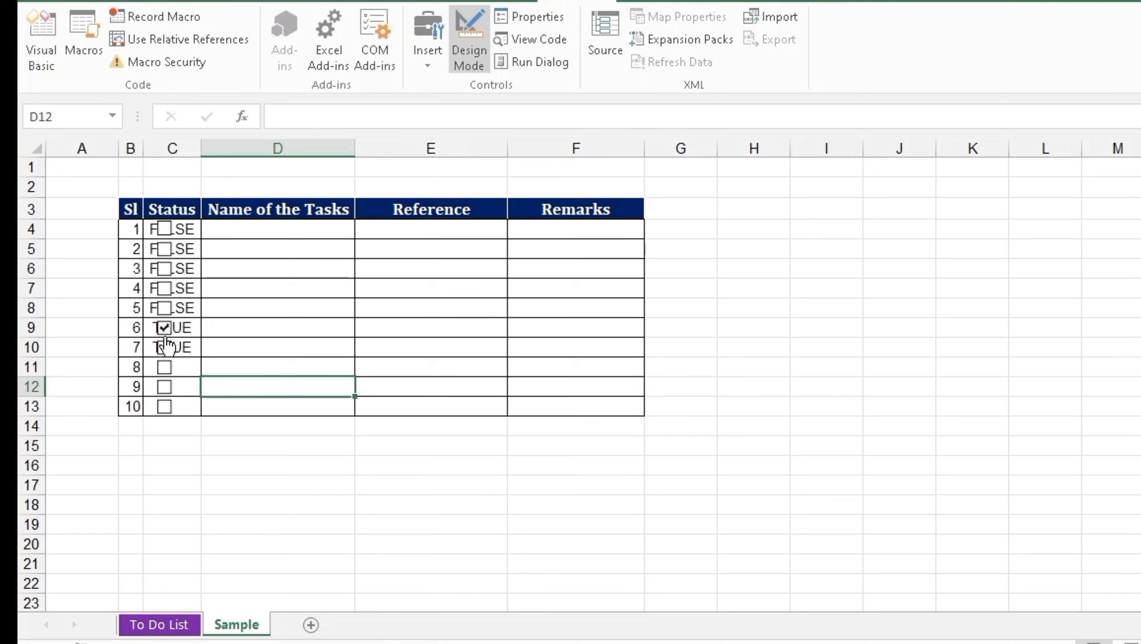
click(169, 329)
click(174, 350)
click(174, 353)
click(168, 359)
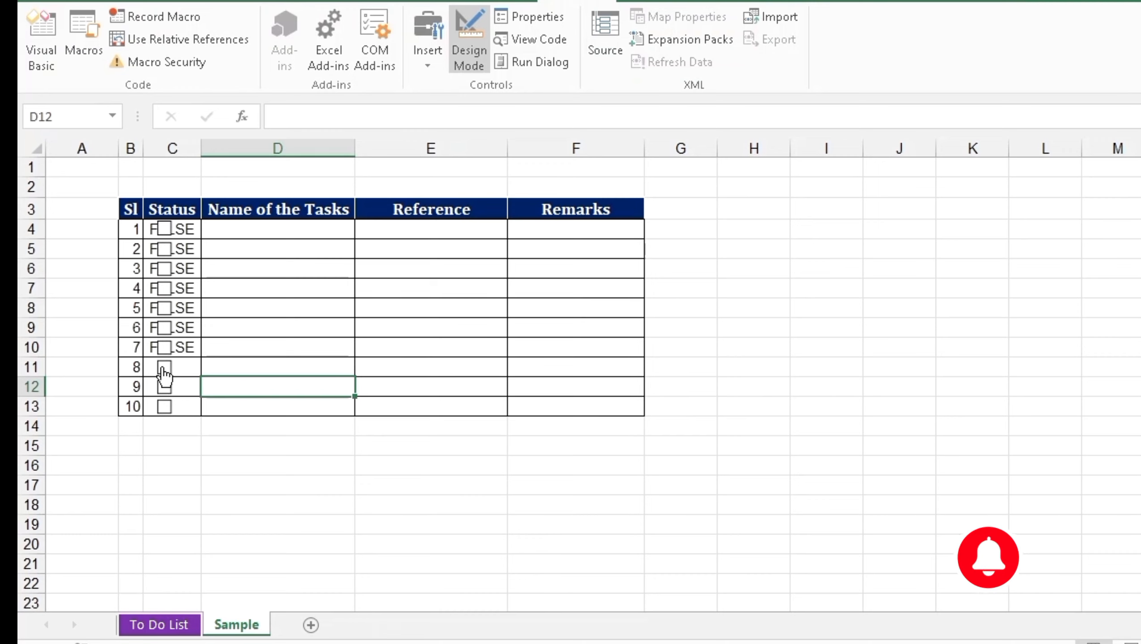
click(166, 367)
click(166, 381)
click(166, 387)
click(165, 387)
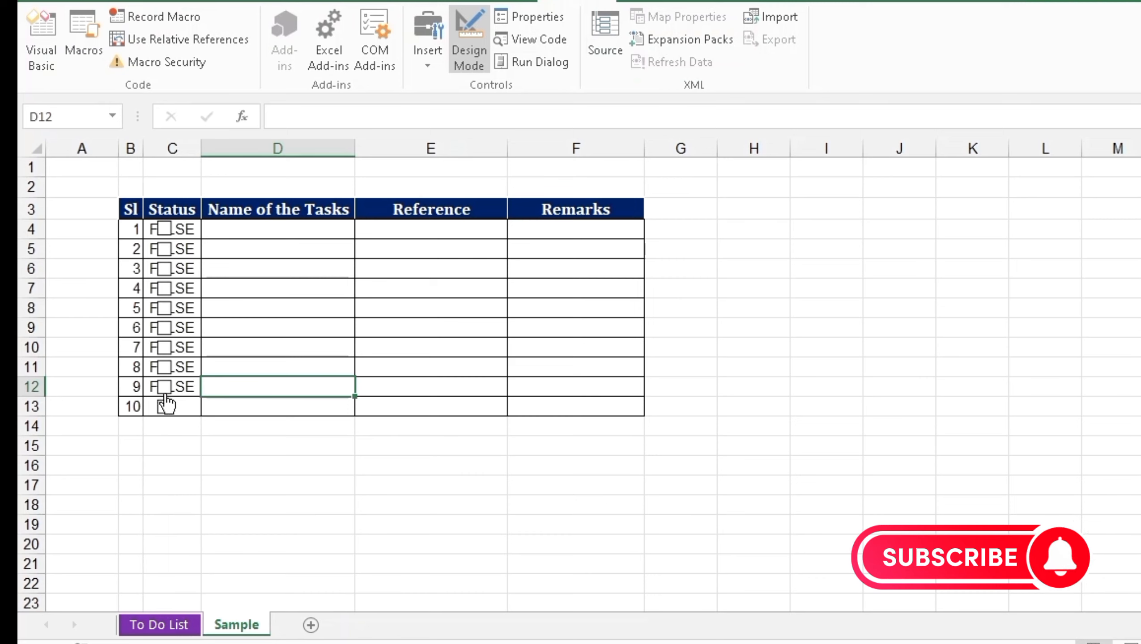
click(164, 407)
click(165, 409)
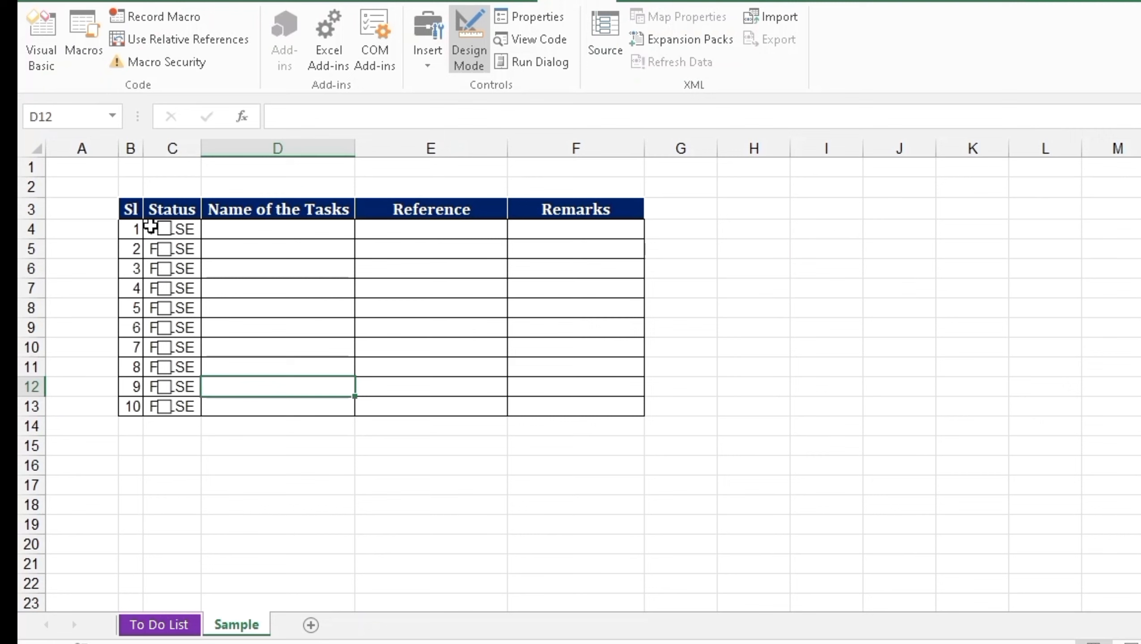
Step: Set the font colour of the Status cells C4:C13 to white to hide the linked values
drag(151, 226, 179, 406)
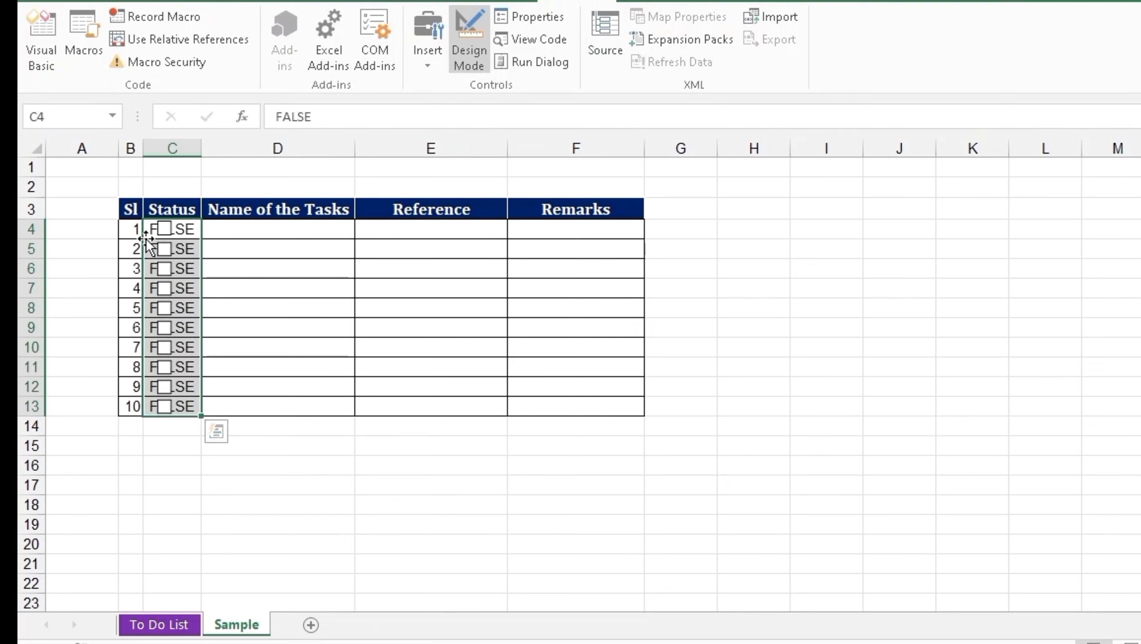
click(83, 3)
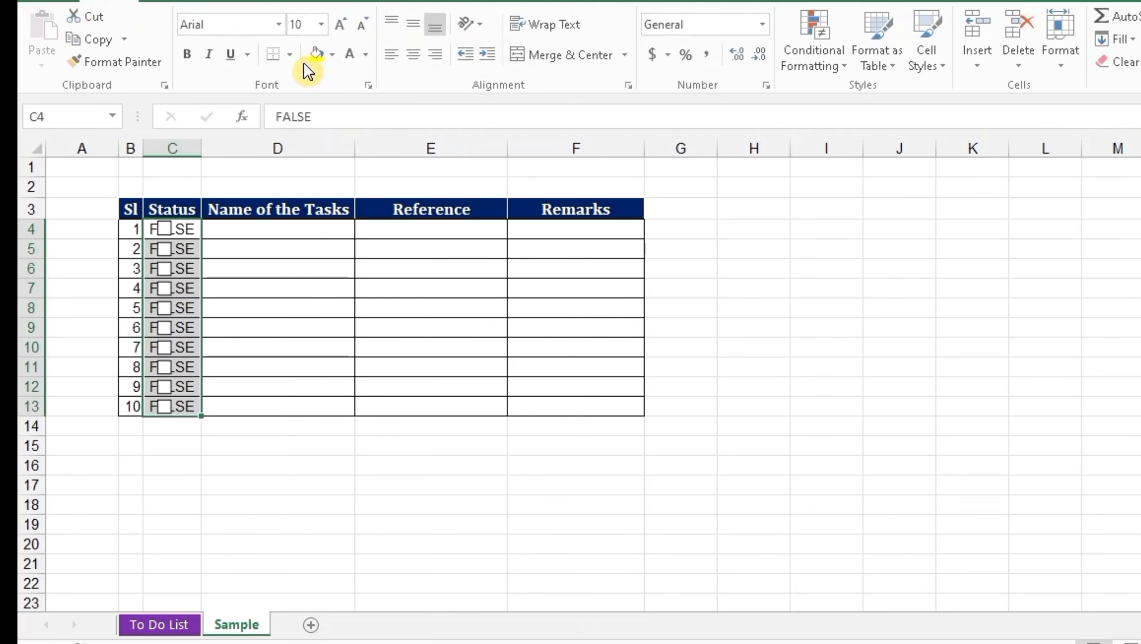
click(365, 55)
click(351, 126)
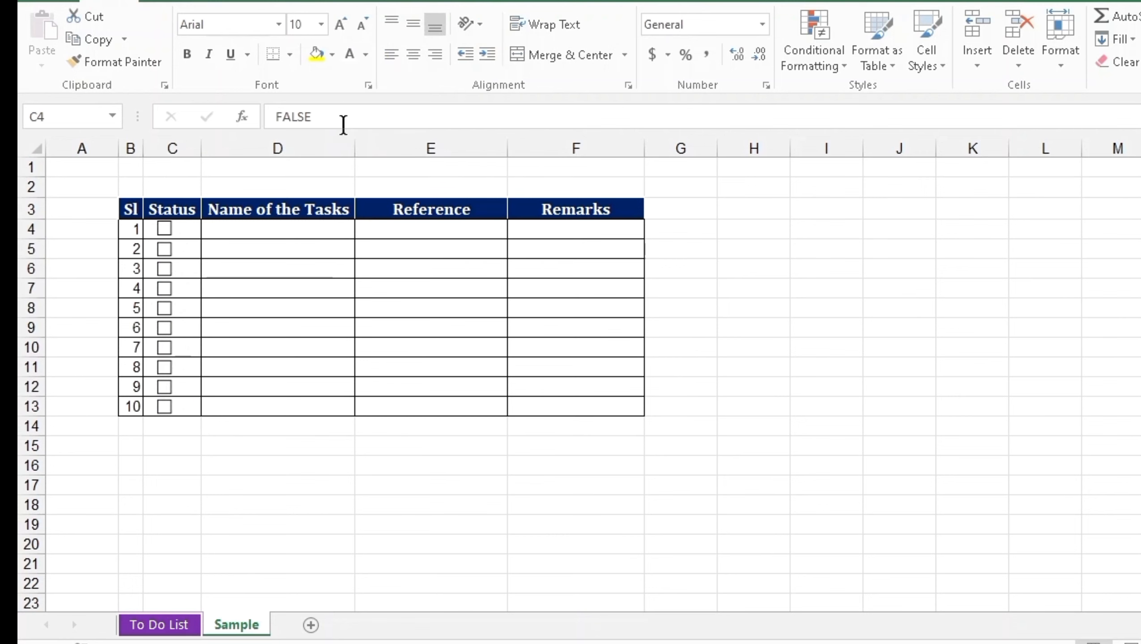
click(231, 285)
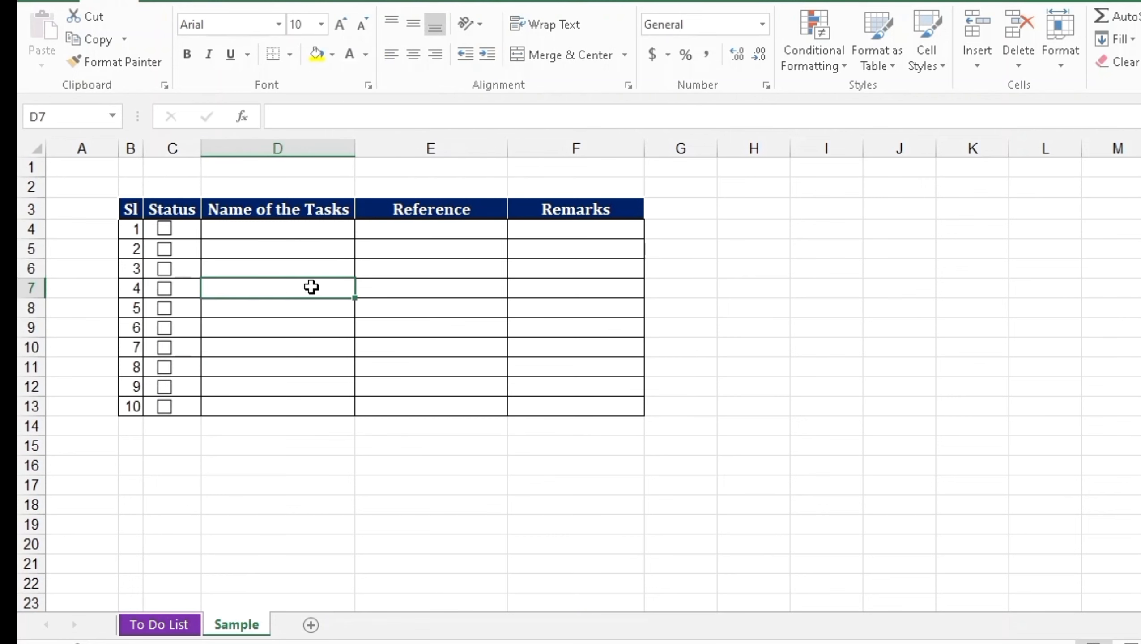
Step: Create a formula-based conditional formatting rule for B4:F13 with the formula =$C4
drag(134, 234, 583, 404)
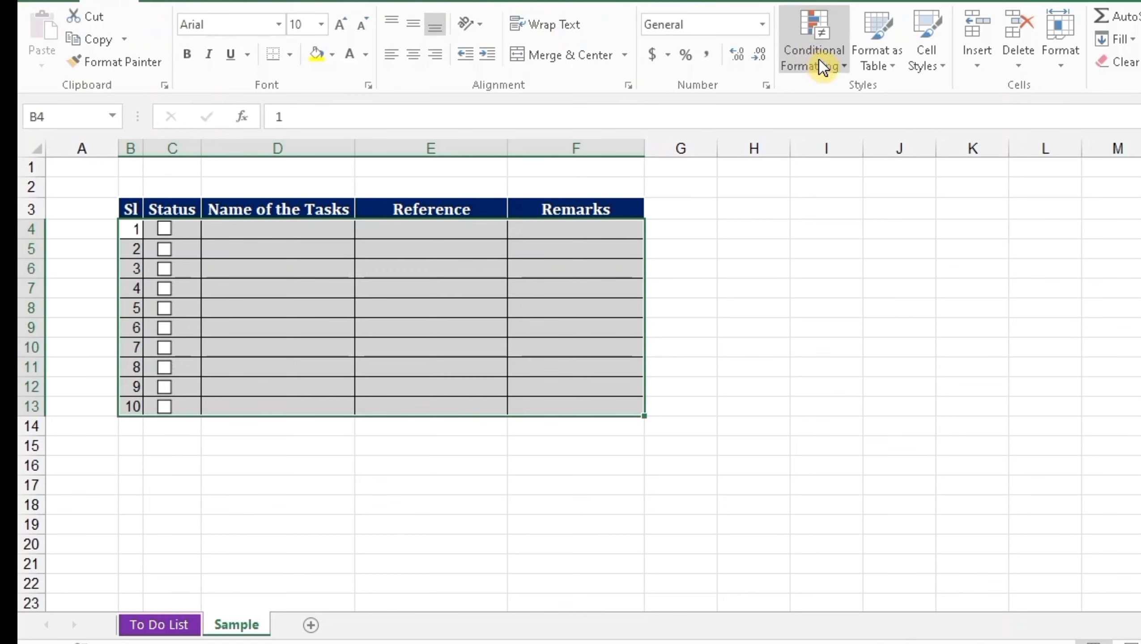
click(844, 71)
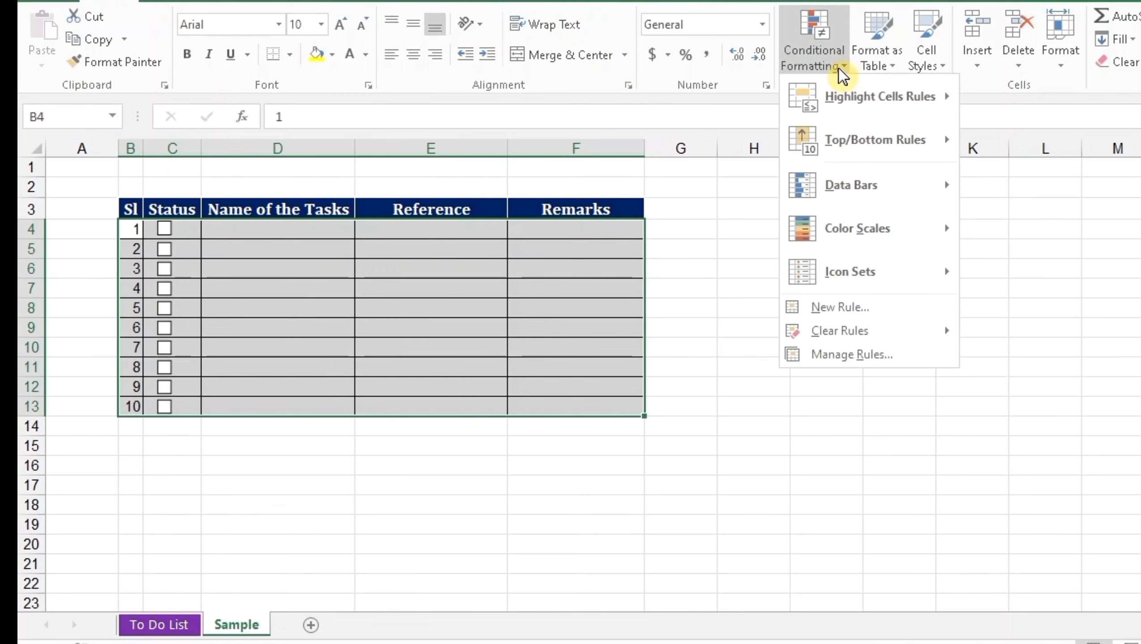
click(852, 309)
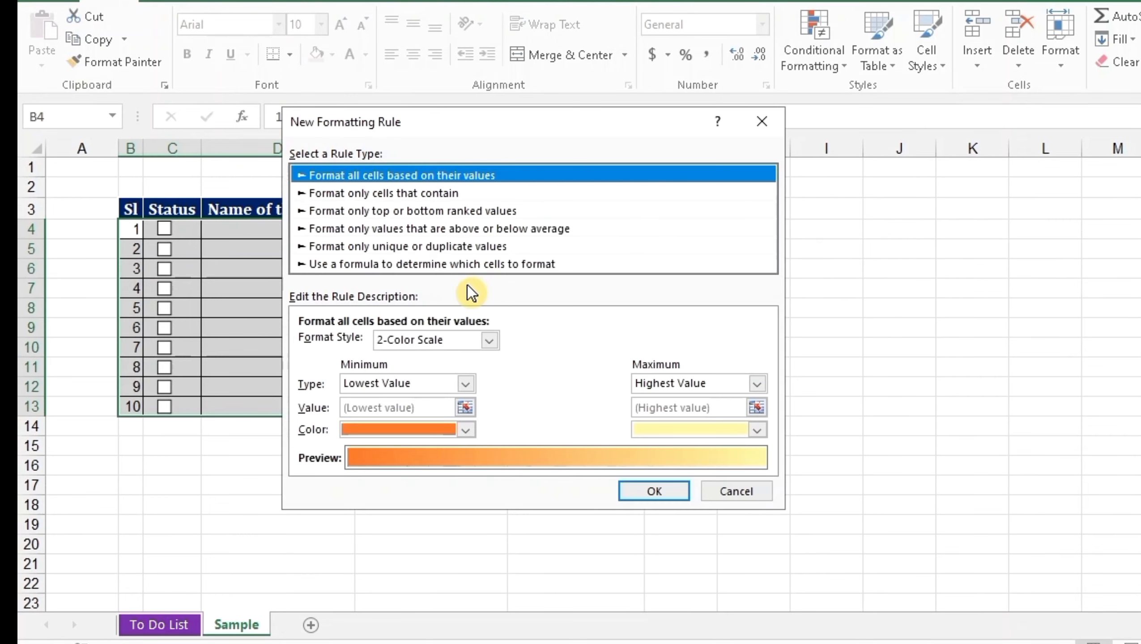
click(455, 263)
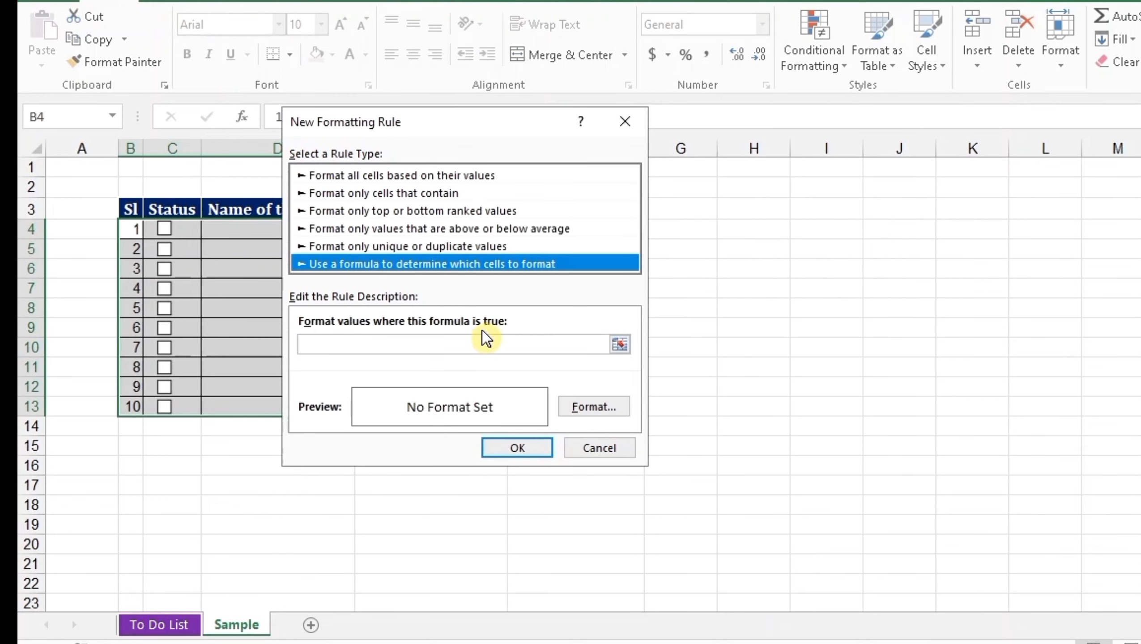
click(441, 346)
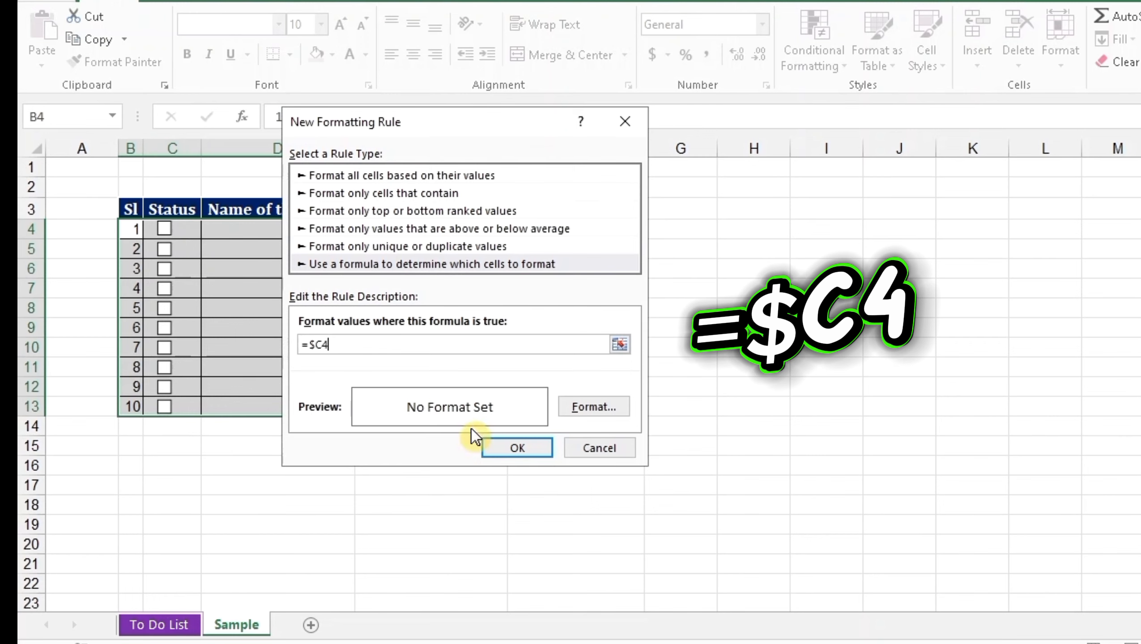
Step: Set the rule's format to a dark orange fill and bold font style
click(591, 409)
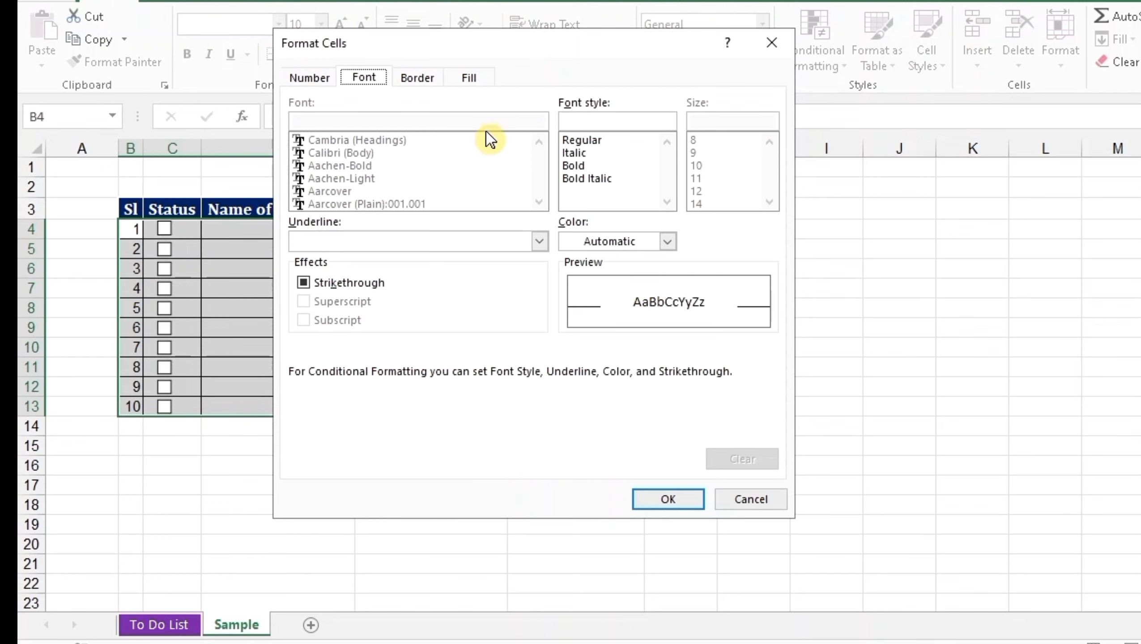
click(469, 77)
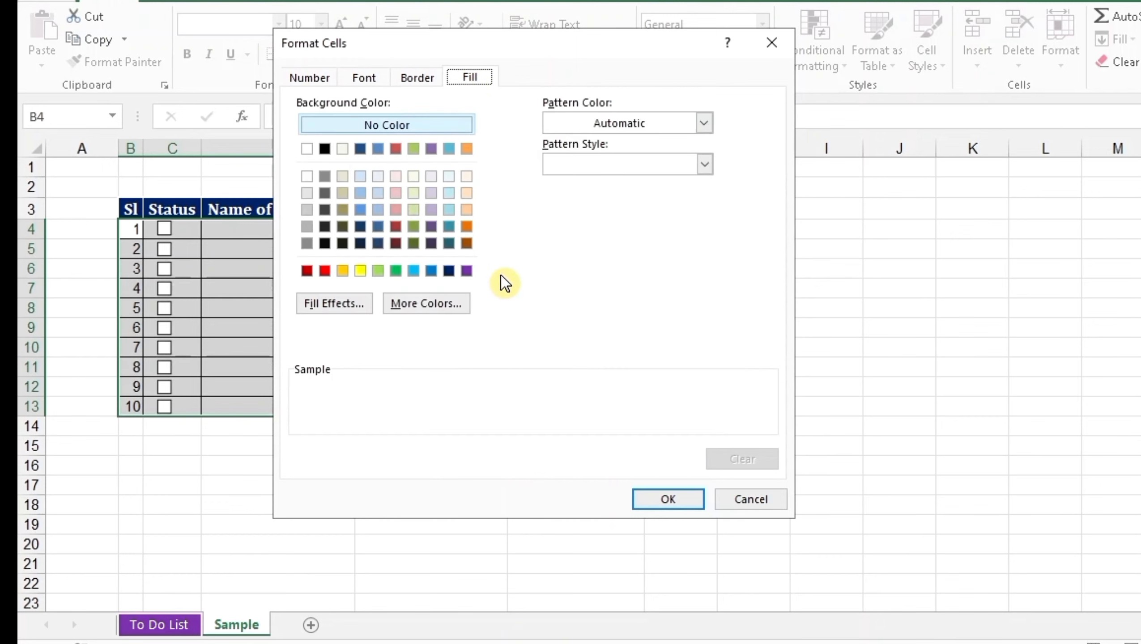
click(466, 226)
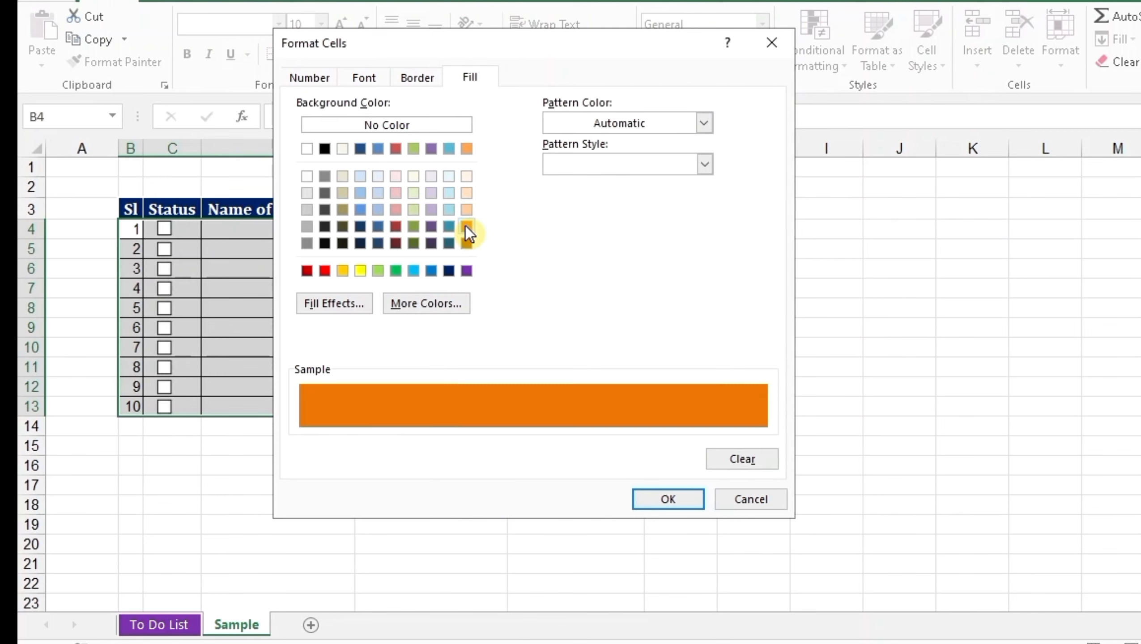
click(366, 75)
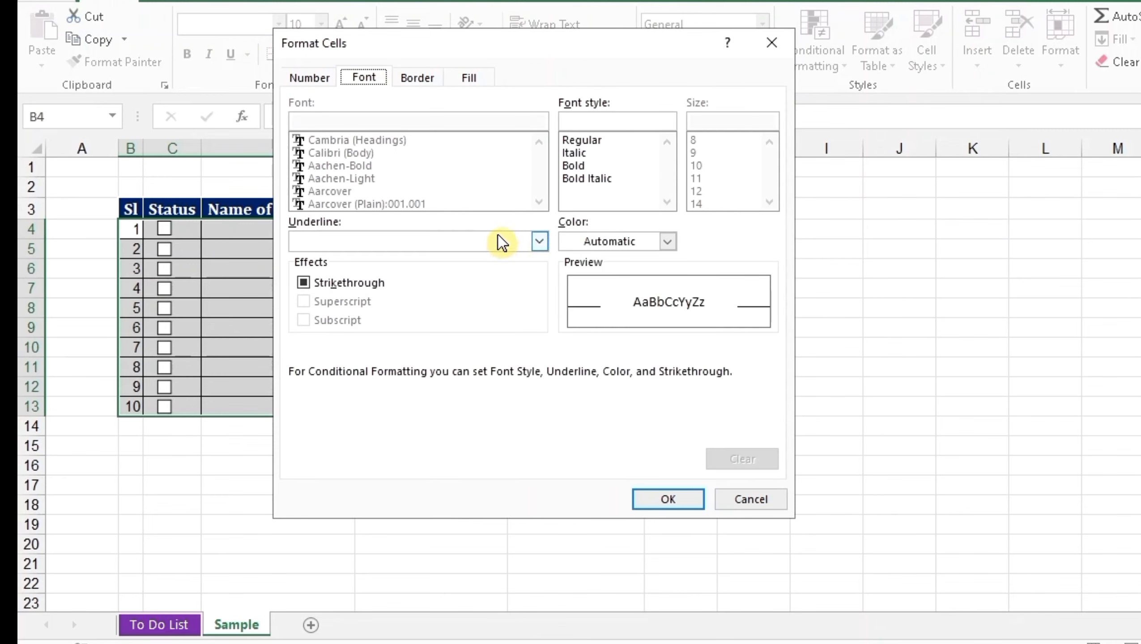
click(578, 165)
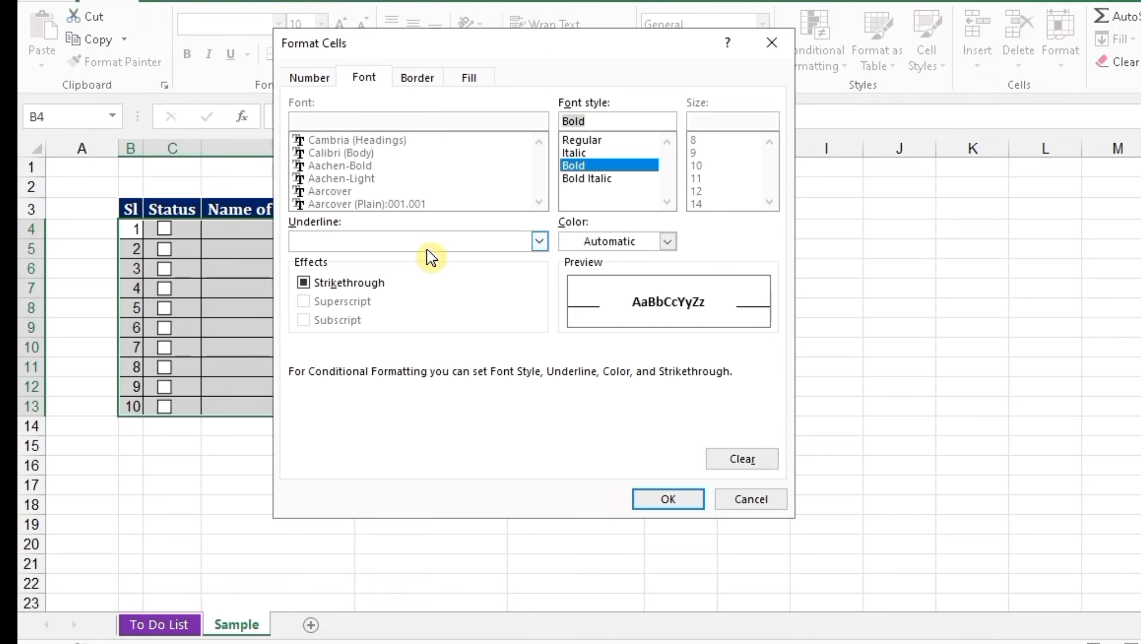
click(669, 499)
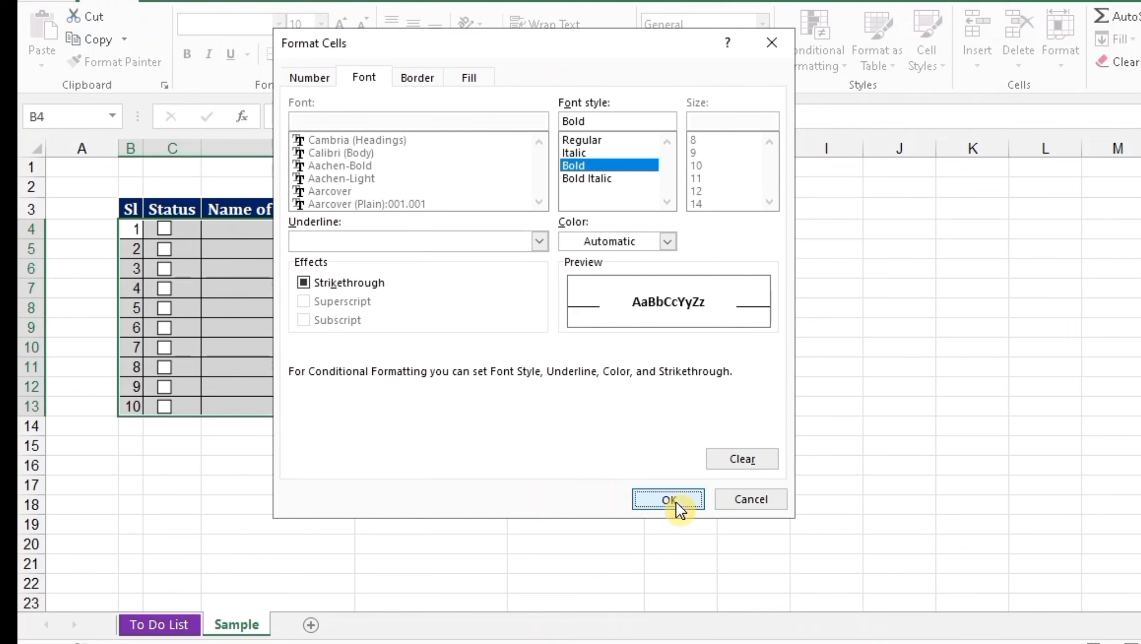
Step: Apply the conditional formatting rule and tick all ten check boxes in C4:C13 to test the row highlighting
click(536, 447)
click(410, 462)
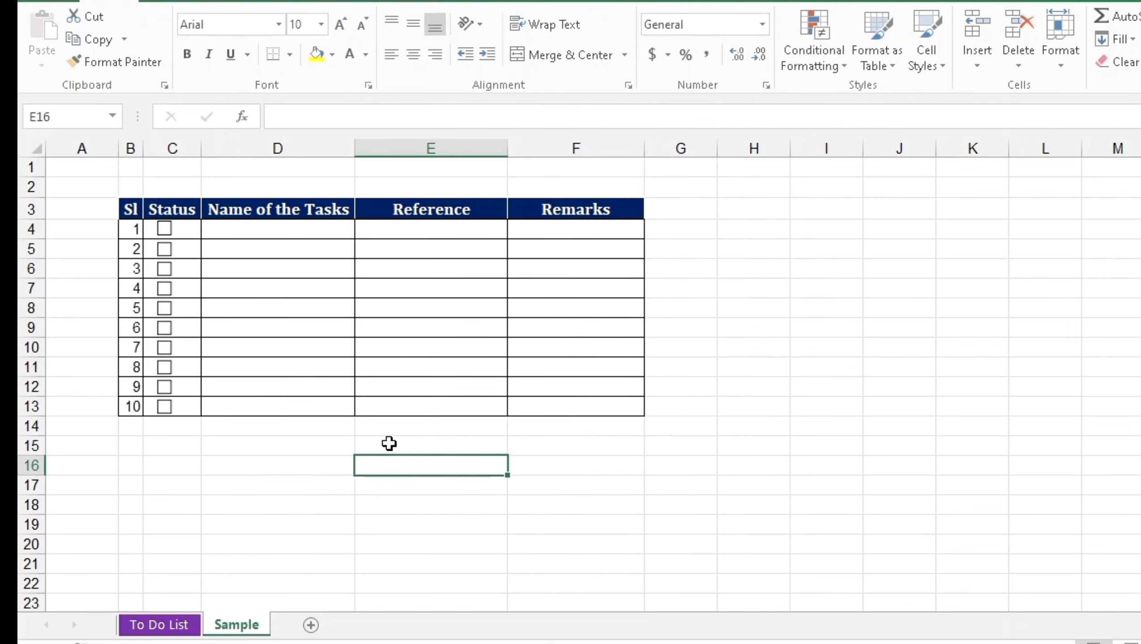
click(165, 233)
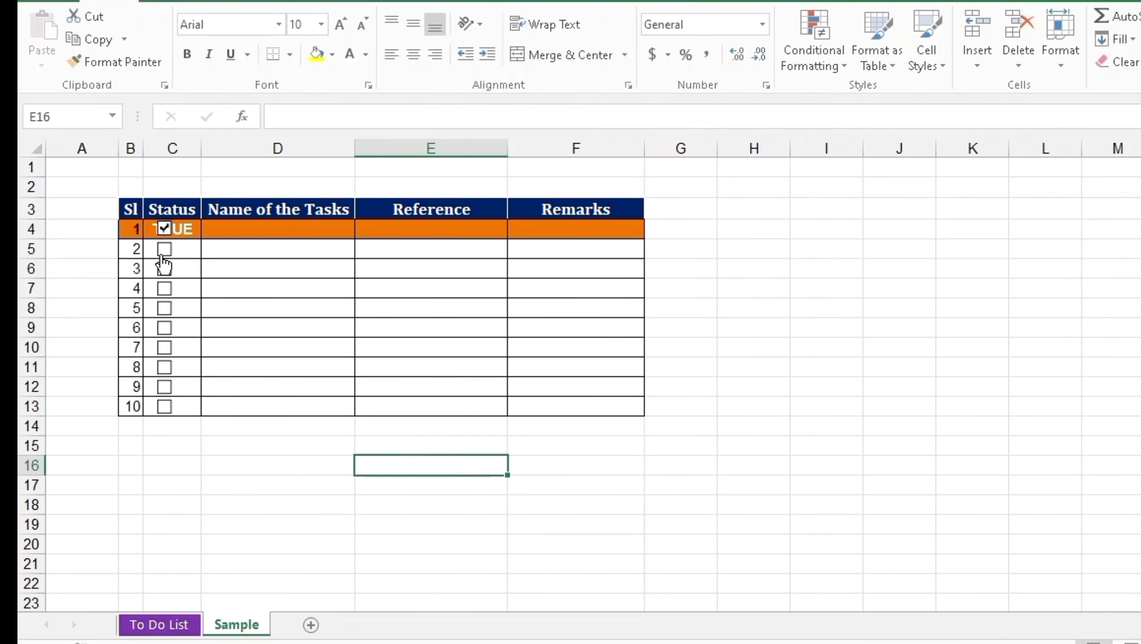
click(164, 268)
click(164, 250)
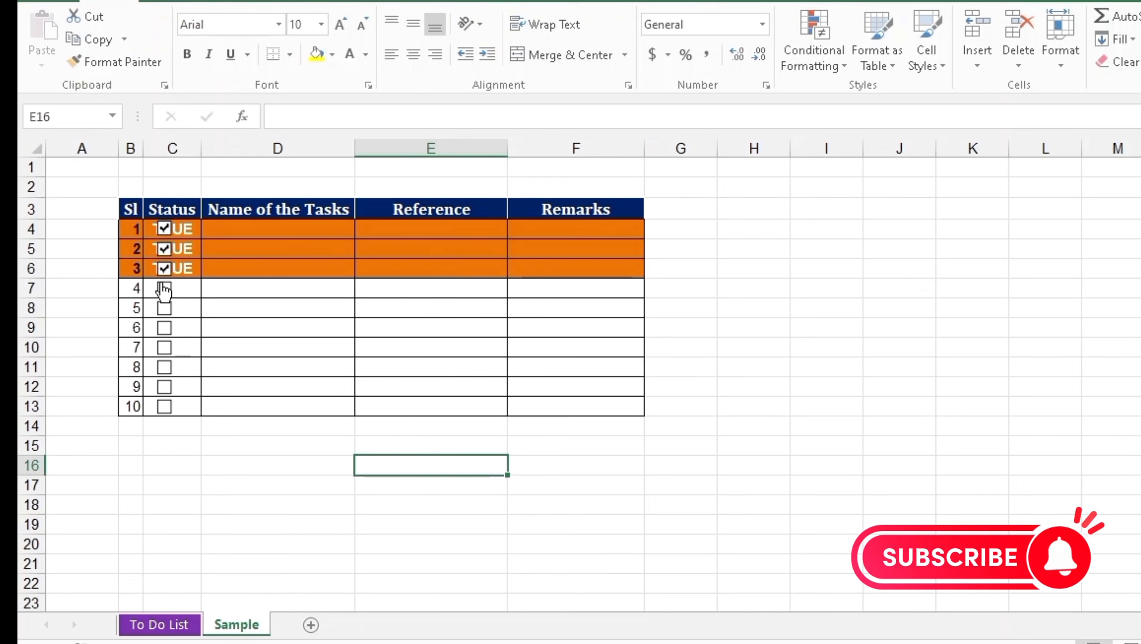
click(165, 289)
click(164, 309)
click(164, 328)
click(165, 368)
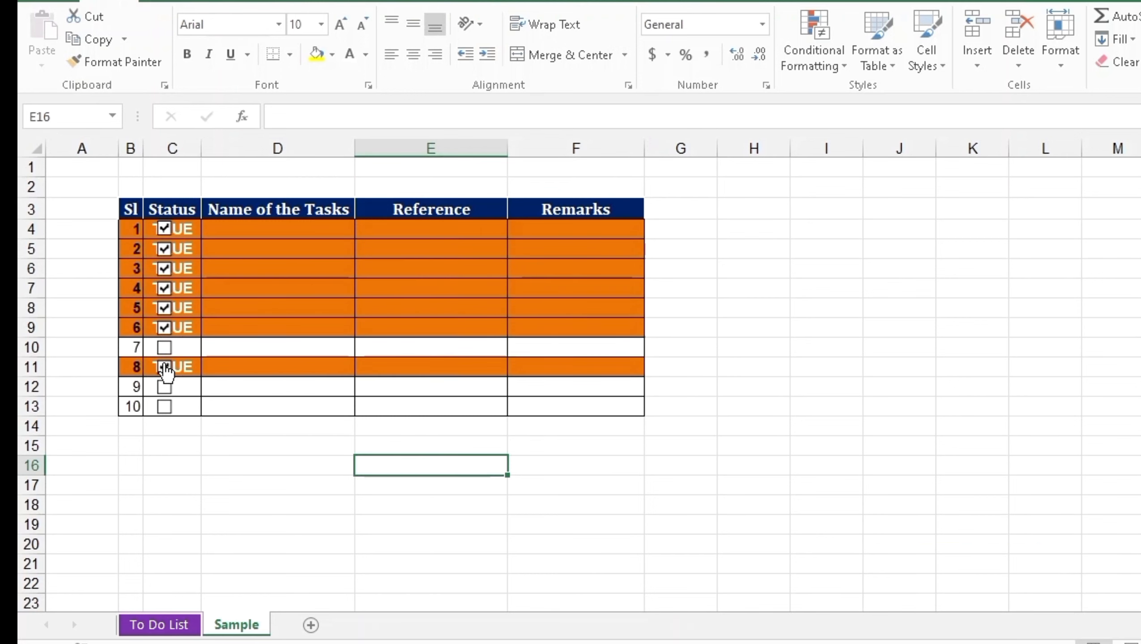
click(164, 347)
click(164, 386)
click(164, 407)
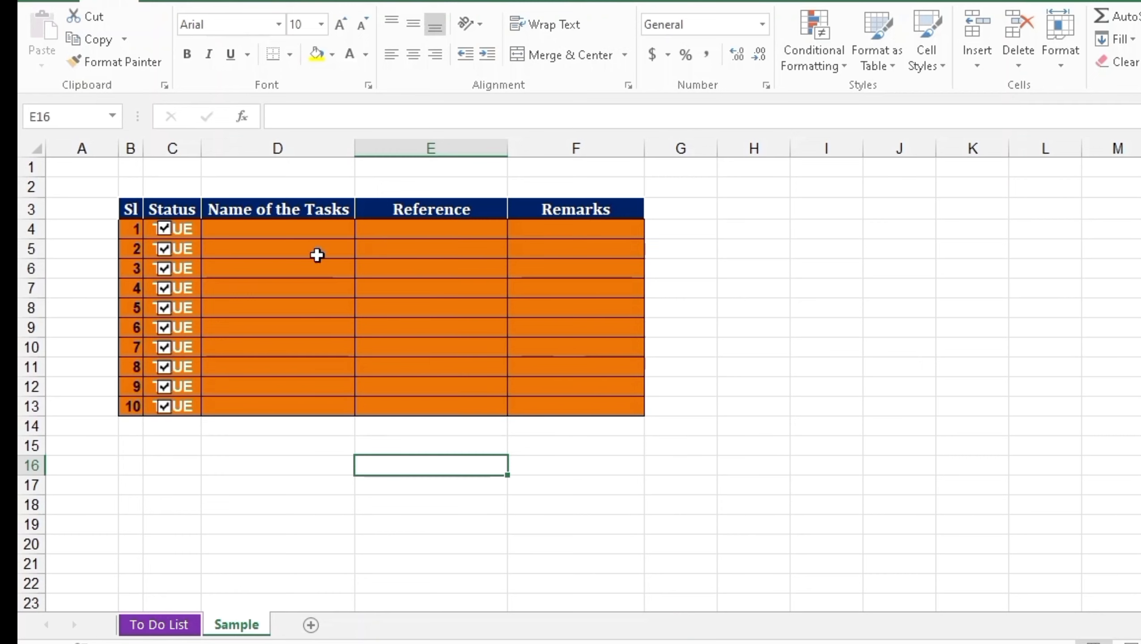
Step: Apply the custom number format ;;; to the whole of column C to hide its cell values
click(155, 229)
click(154, 229)
click(165, 152)
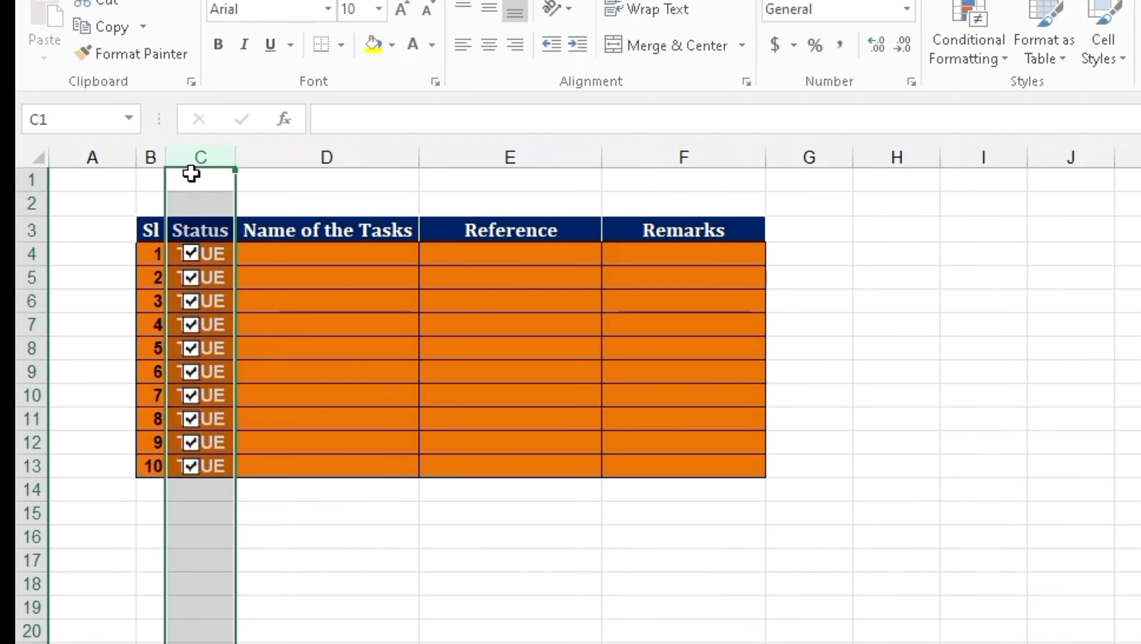
right_click(191, 174)
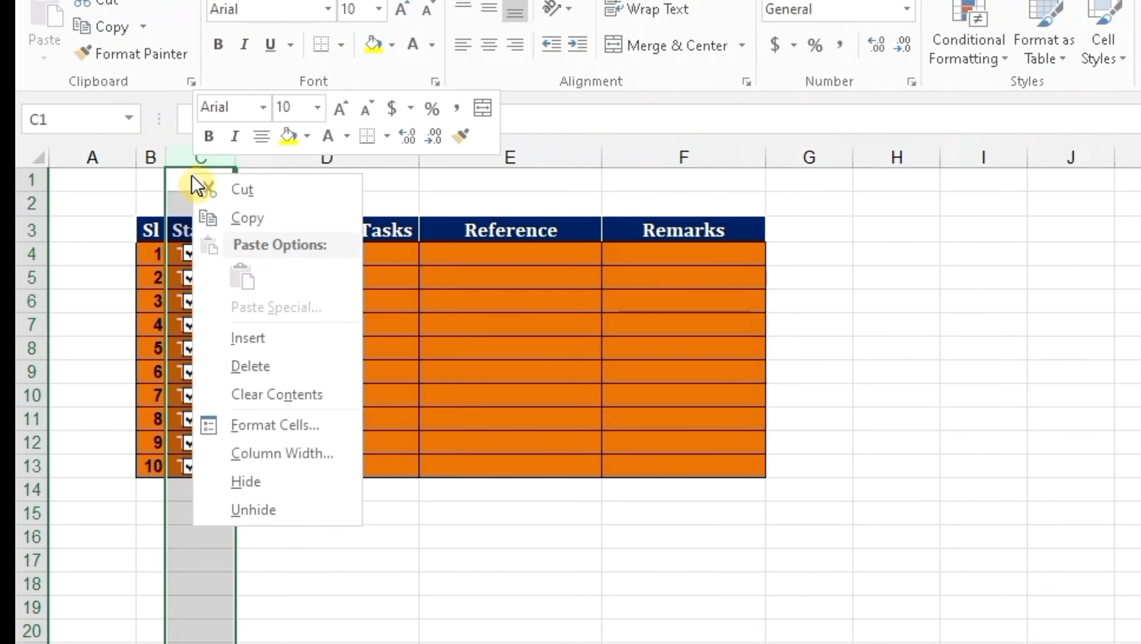
click(297, 435)
drag(320, 160, 780, 138)
click(537, 398)
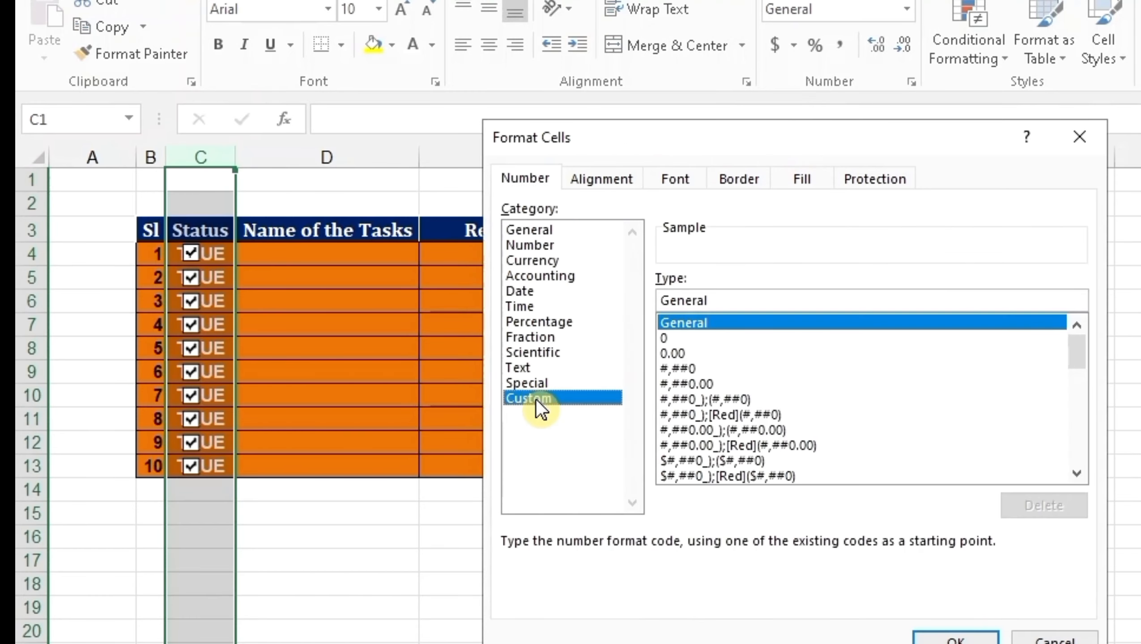
double_click(707, 293)
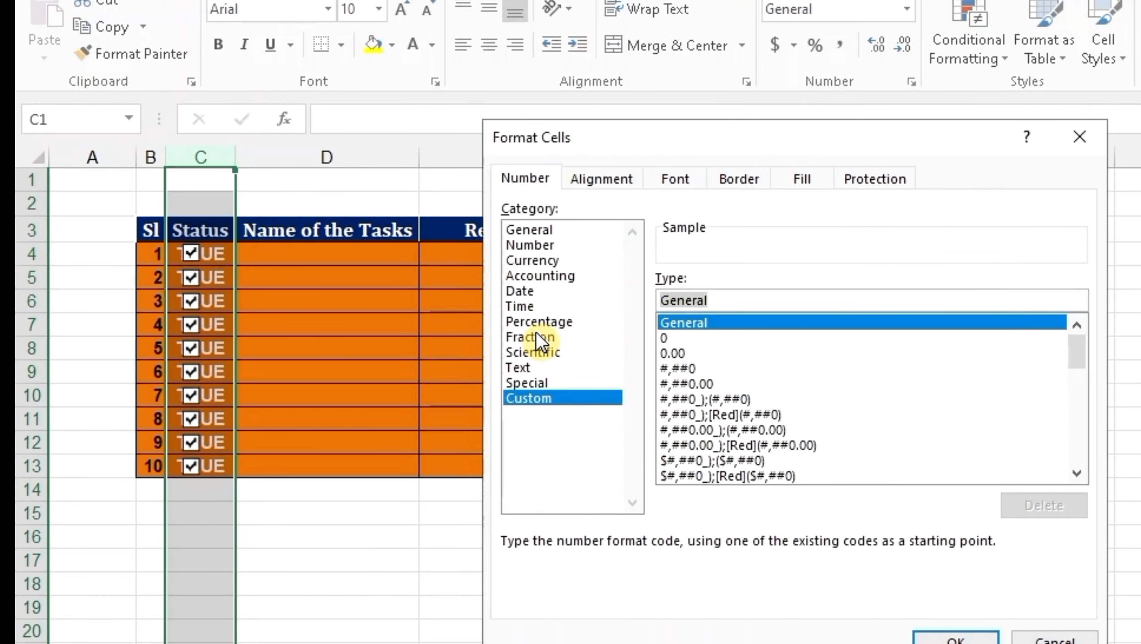
text(;;;)
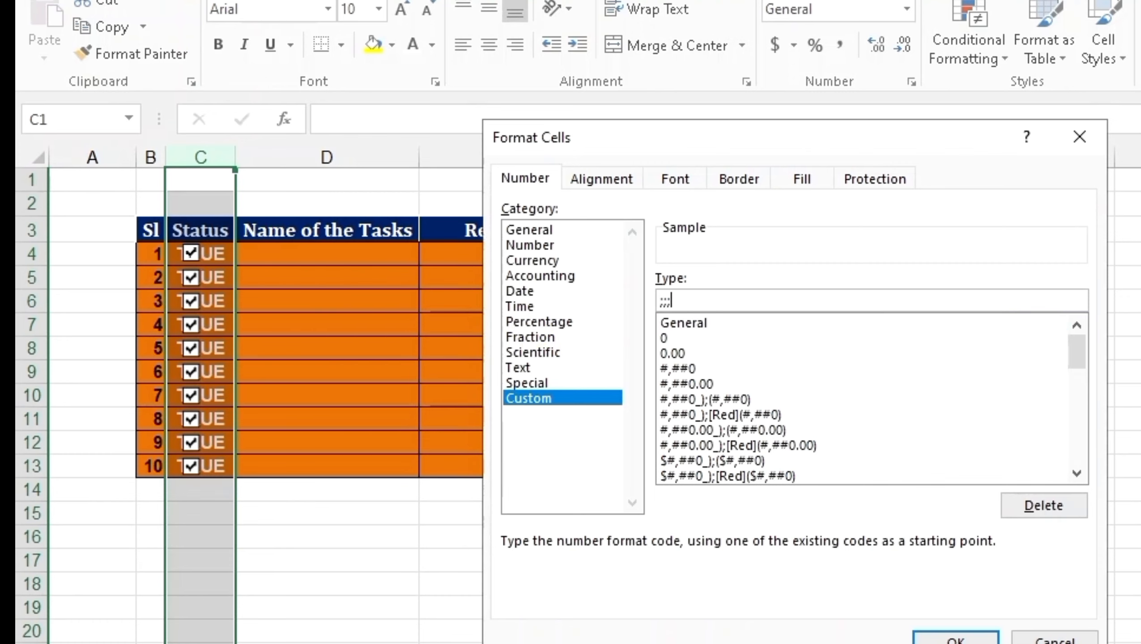
click(955, 637)
click(359, 542)
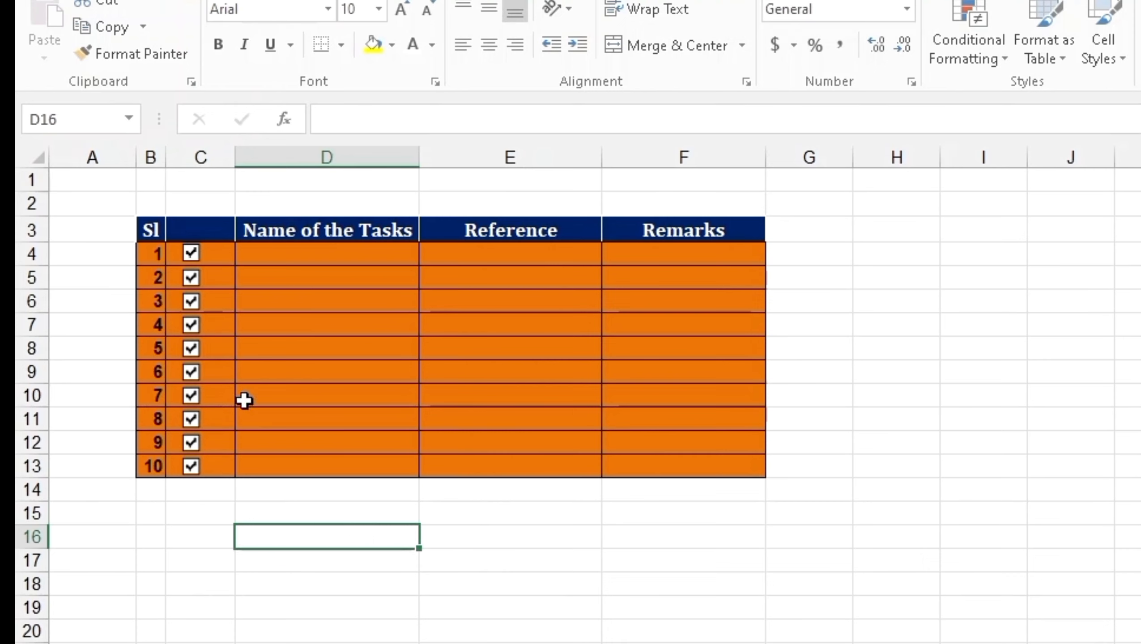
Step: Untick all ten check boxes in C4:C13 to test that the row highlighting clears
click(191, 255)
click(191, 277)
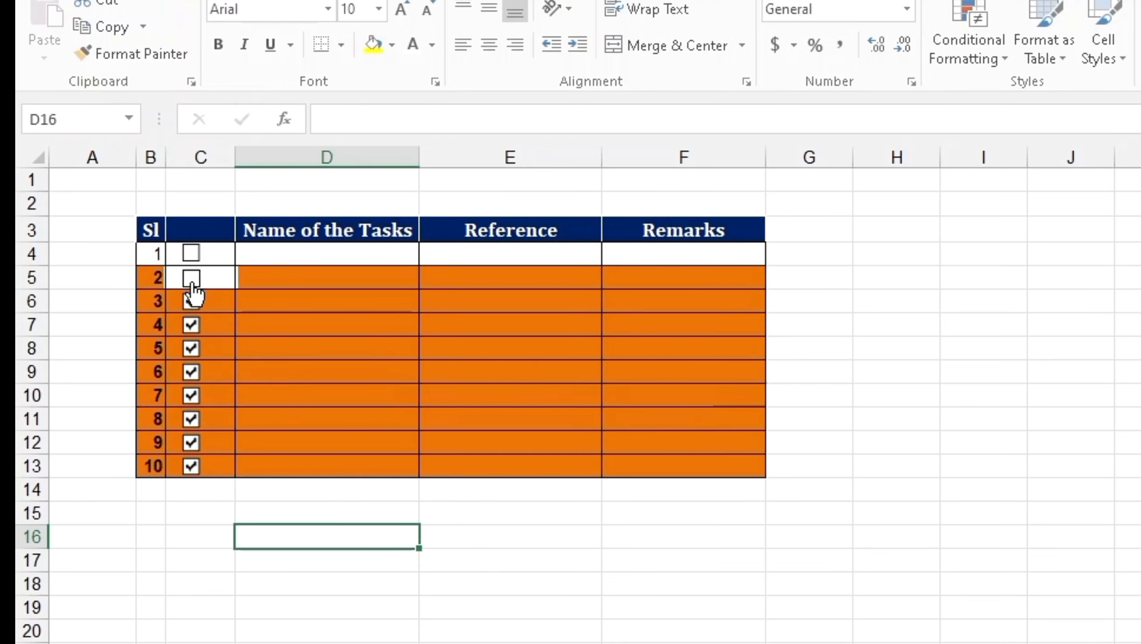
click(191, 302)
click(191, 325)
click(191, 348)
click(191, 372)
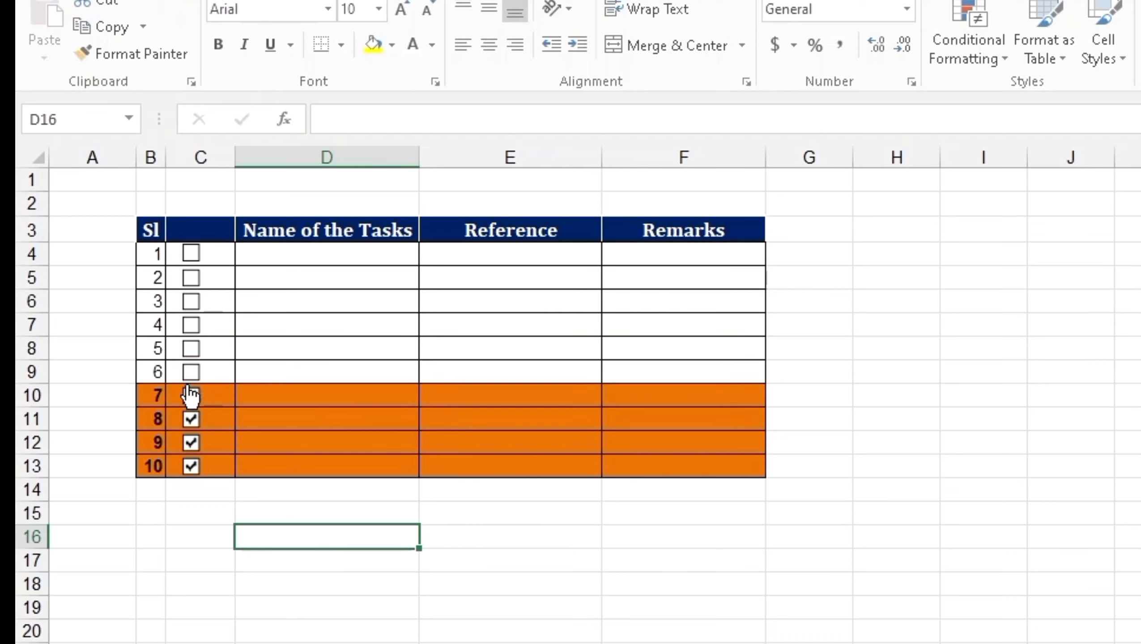
click(191, 395)
click(191, 419)
click(191, 442)
click(191, 466)
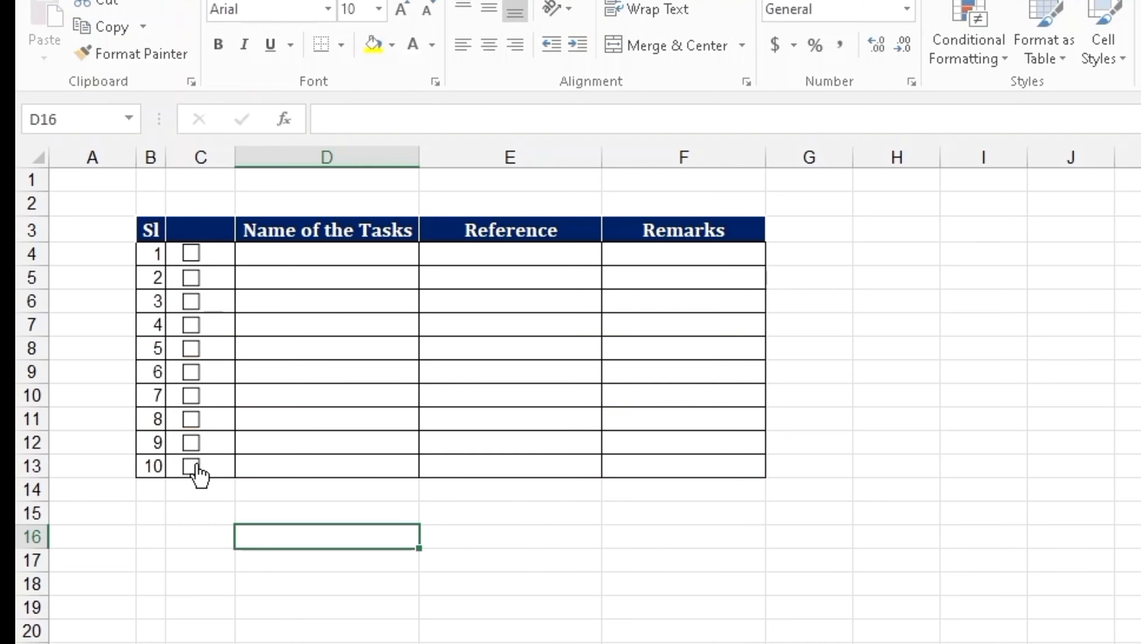
Step: Narrow column A to less than half its width
ctrl+scroll(282, 416, up, 1)
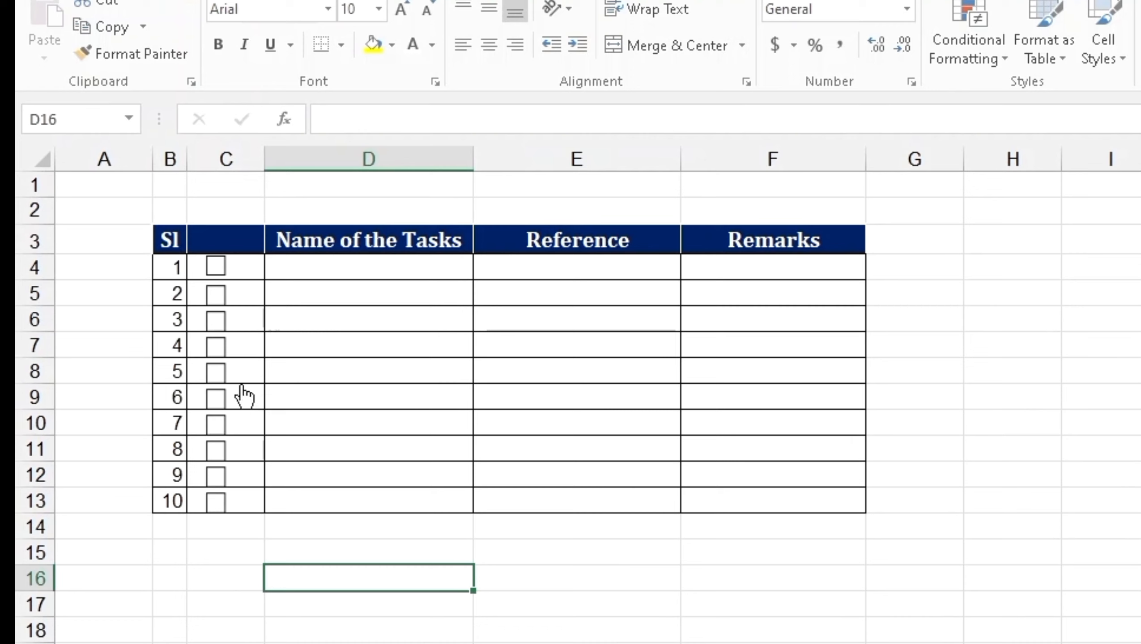
drag(153, 162, 97, 175)
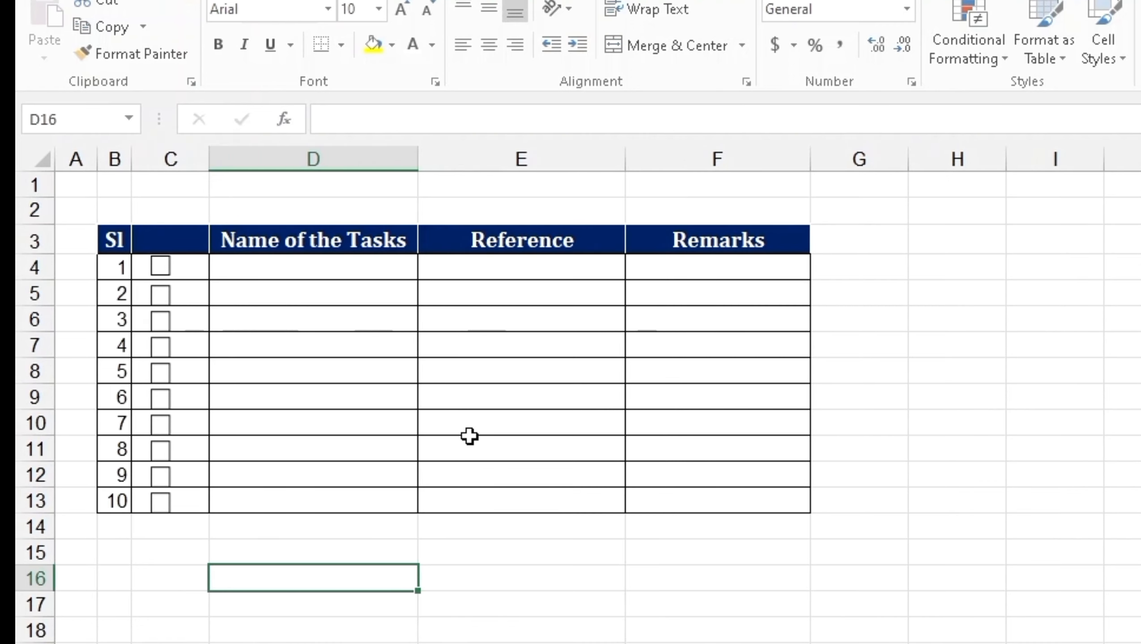
Step: Tick the check boxes for tasks 1 to 5 in C4:C8
click(160, 266)
click(166, 295)
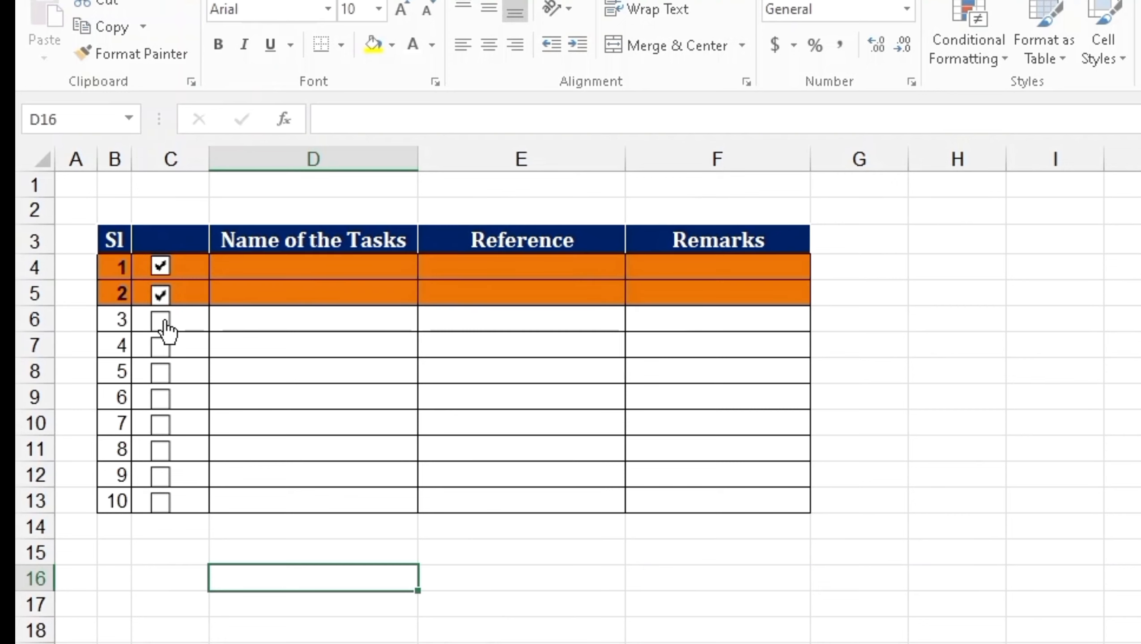
click(165, 321)
click(165, 372)
click(166, 346)
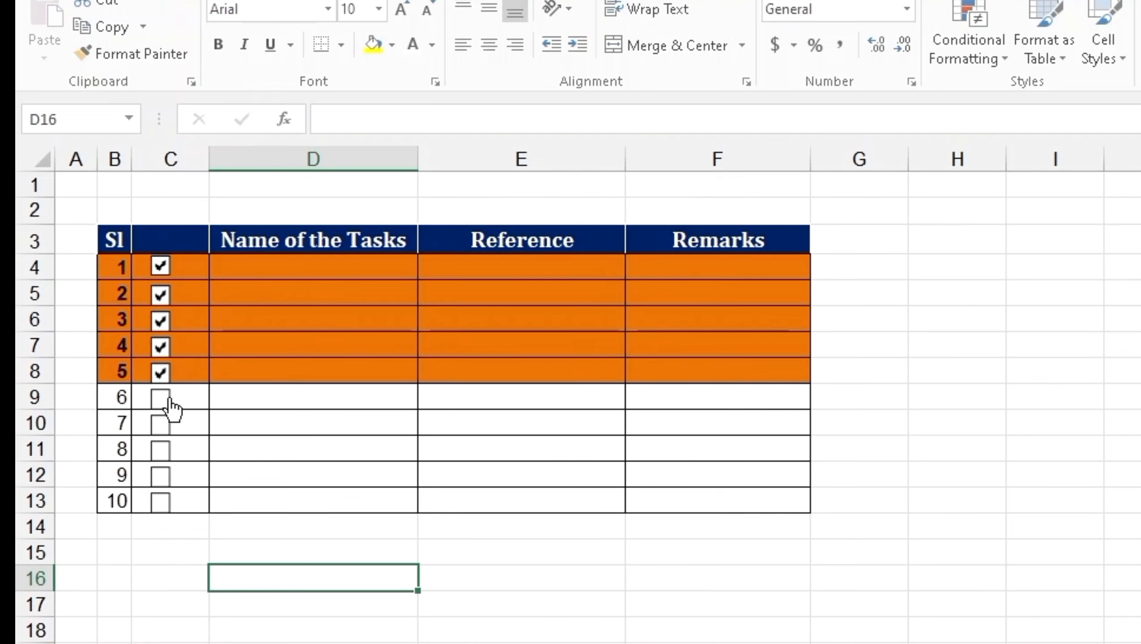